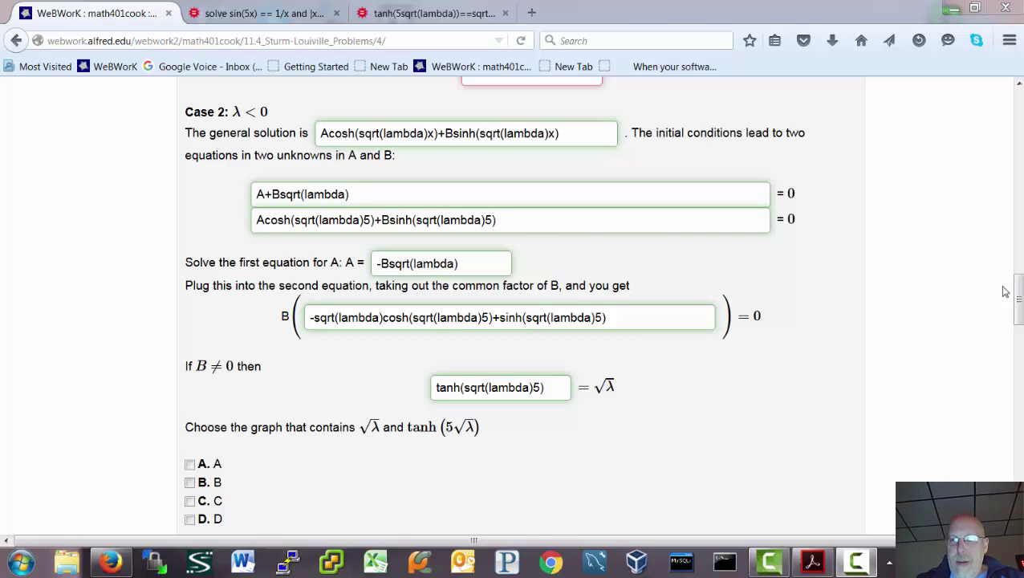
# Step: Review the differential equation, its boundary conditions and the Case 2 answers down to the tanh equation and candidate graphs
pyautogui.moveTo(1021, 300); pyautogui.dragTo(1021, 232)
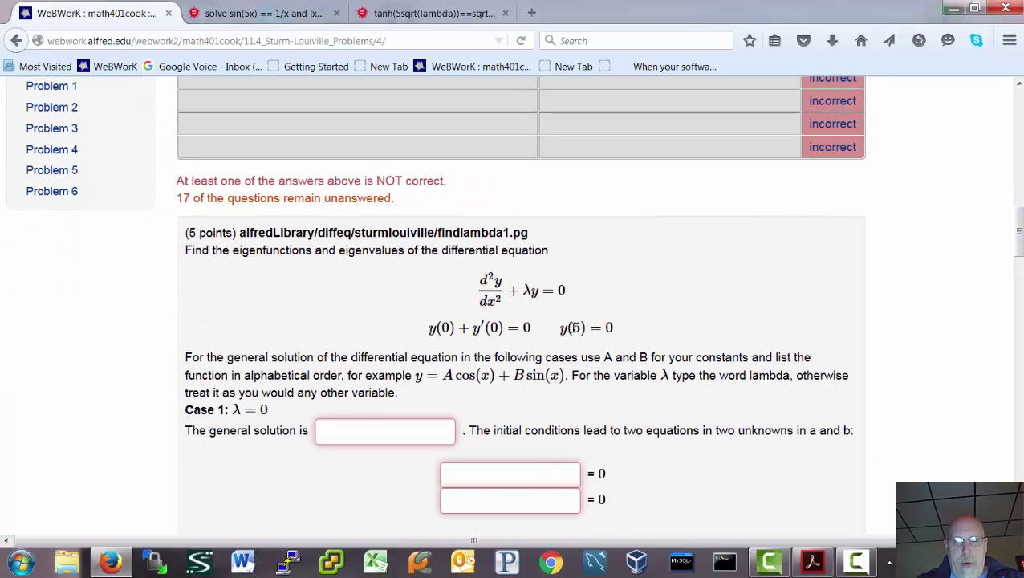
pyautogui.moveTo(1018, 232); pyautogui.dragTo(1018, 313)
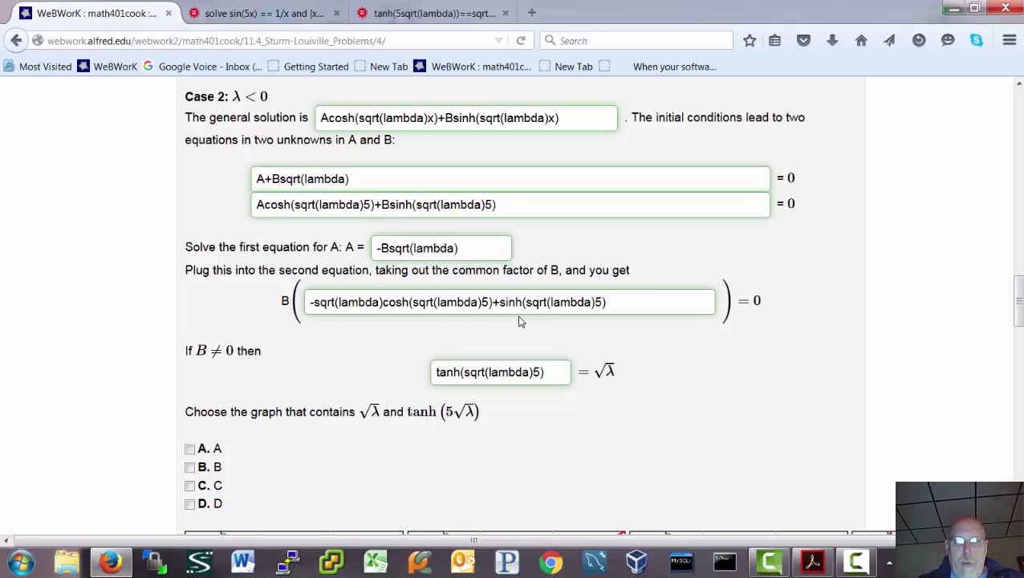
pyautogui.moveTo(1018, 309); pyautogui.dragTo(1019, 241)
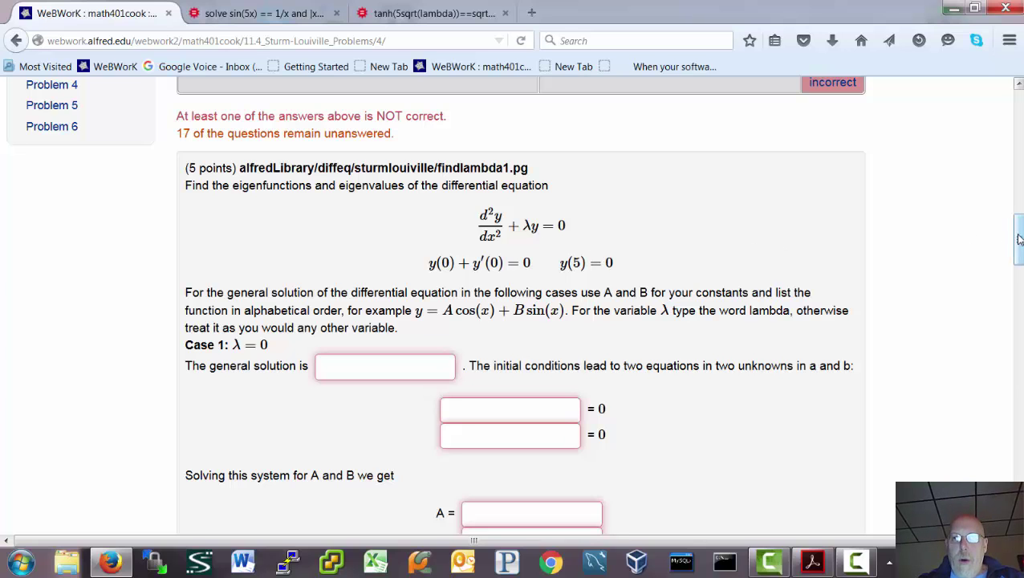
pyautogui.moveTo(1018, 238); pyautogui.dragTo(1017, 290)
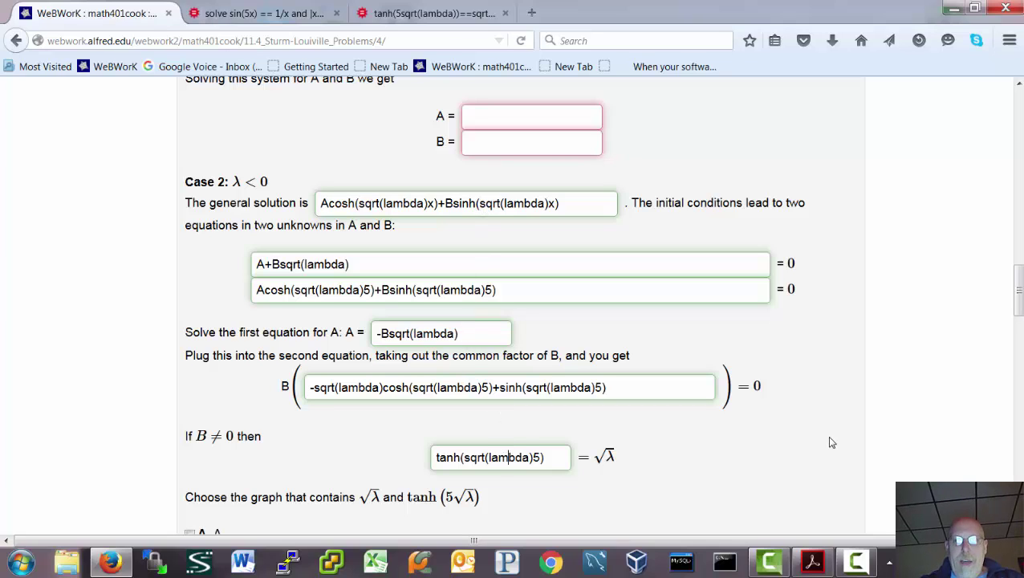
pyautogui.moveTo(1019, 295); pyautogui.dragTo(1019, 316)
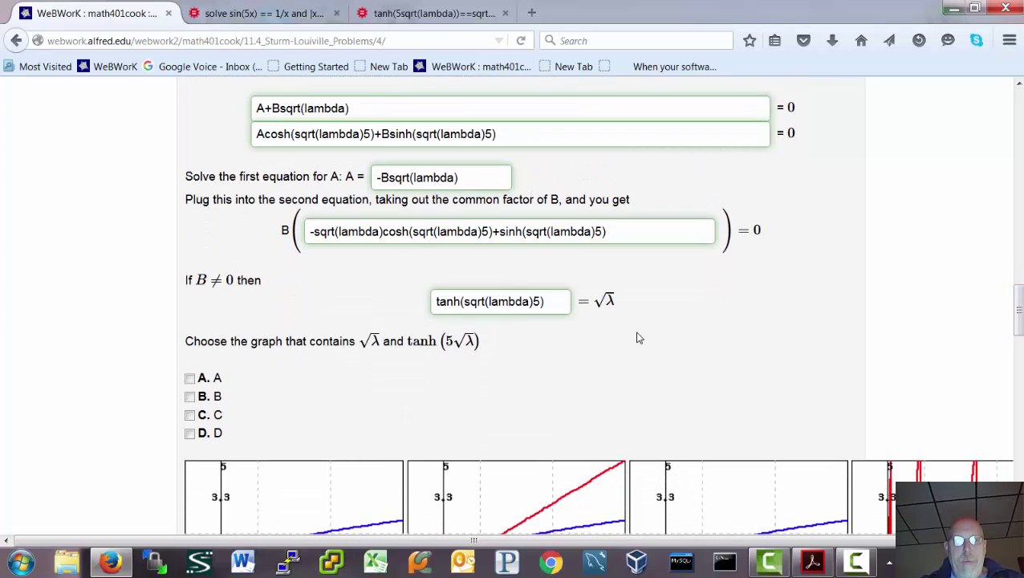
pyautogui.click(569, 312)
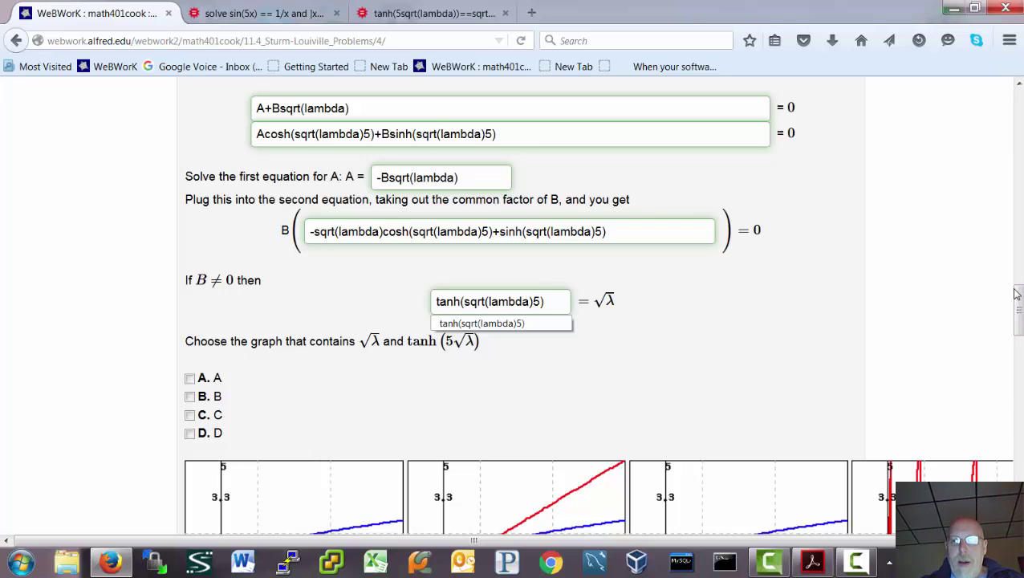
pyautogui.moveTo(1018, 308); pyautogui.dragTo(1019, 331)
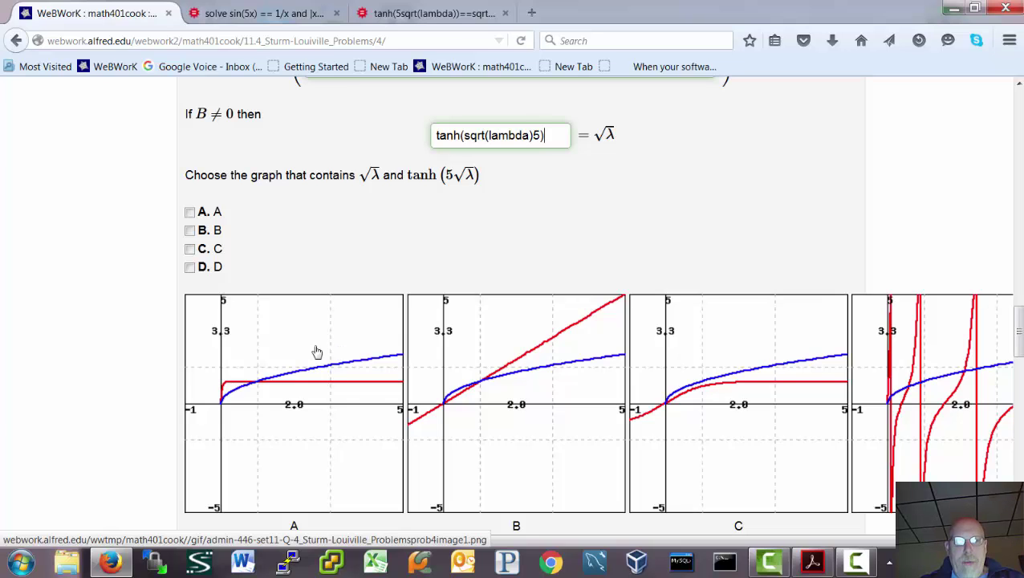
# Step: Compare the candidate graphs with the WolframAlpha plot of tanh(5sqrt(lambda))==sqrt(lambda), and choose graph A in WeBWorK
pyautogui.click(408, 20)
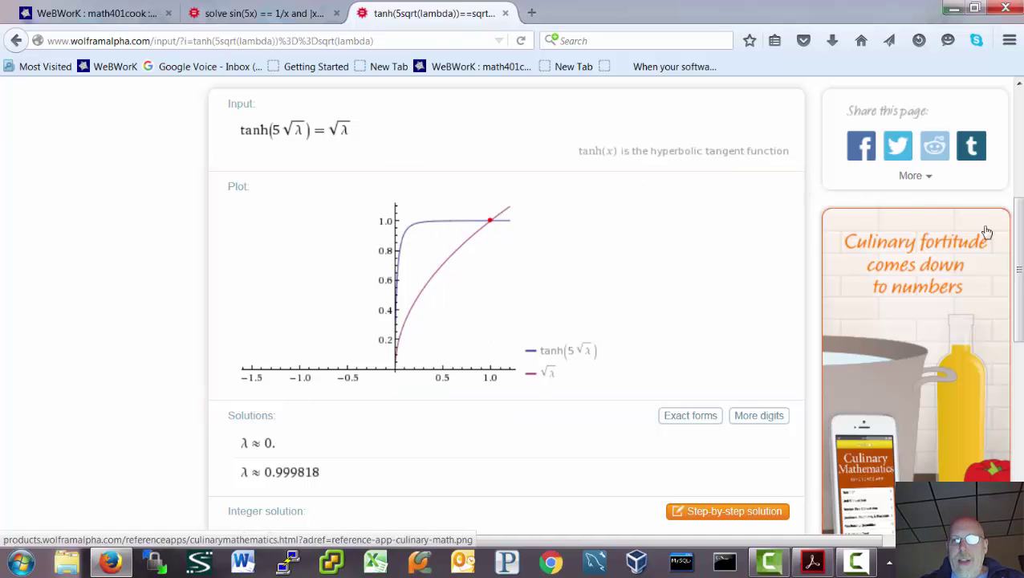
pyautogui.moveTo(1020, 243); pyautogui.dragTo(1021, 206)
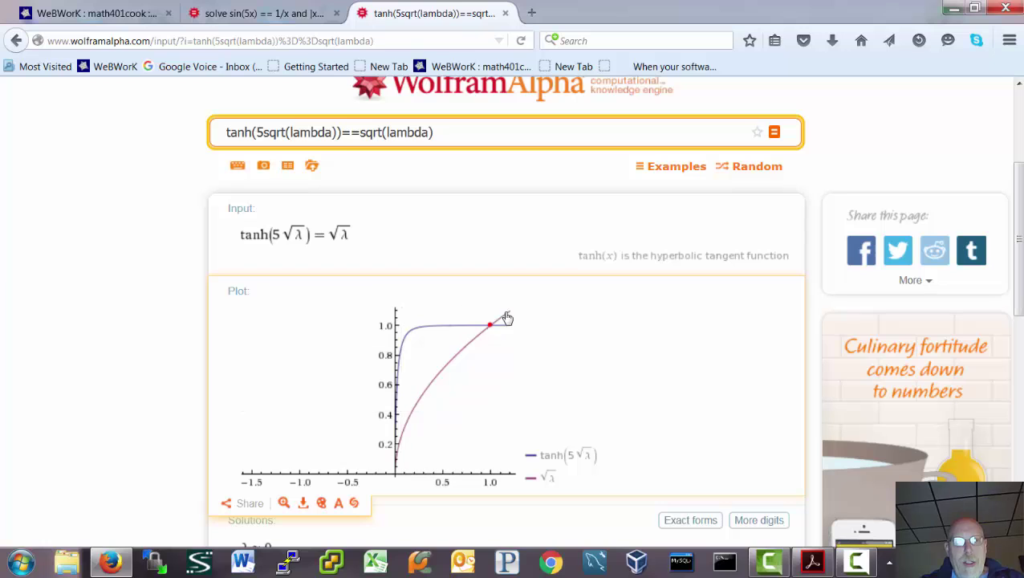
pyautogui.click(110, 13)
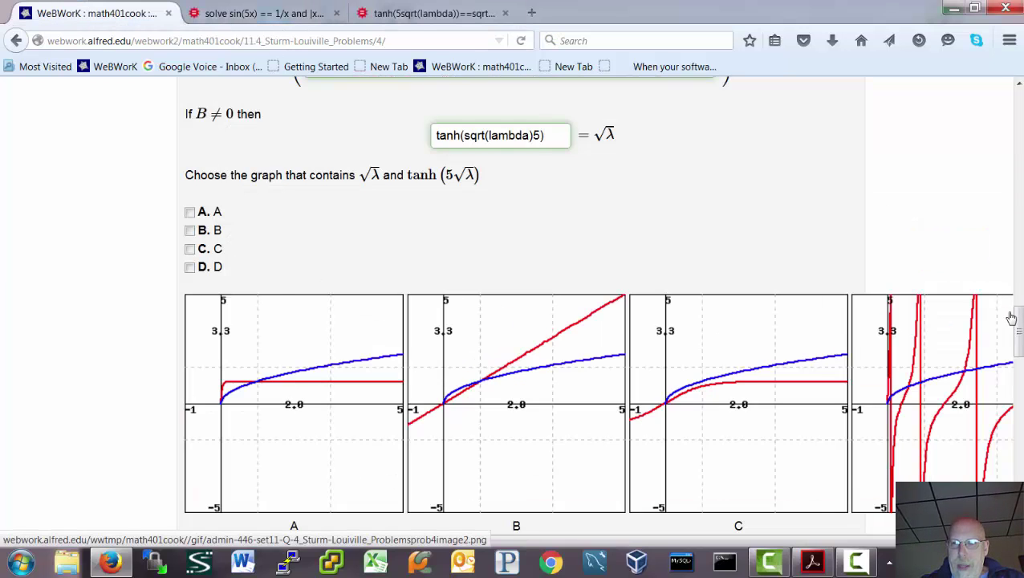
pyautogui.moveTo(1019, 335); pyautogui.dragTo(1019, 358)
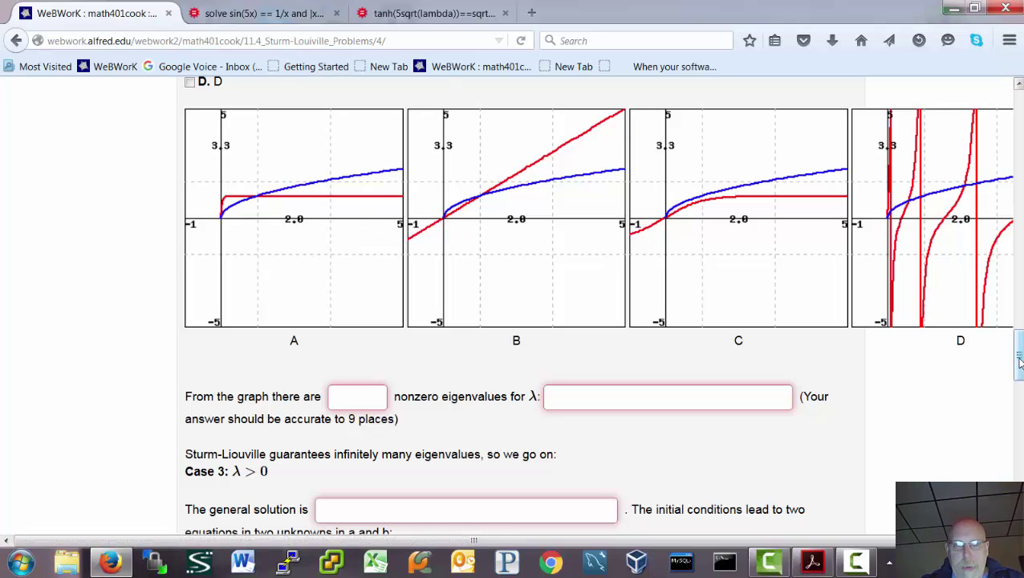
pyautogui.moveTo(1020, 367); pyautogui.dragTo(1019, 351)
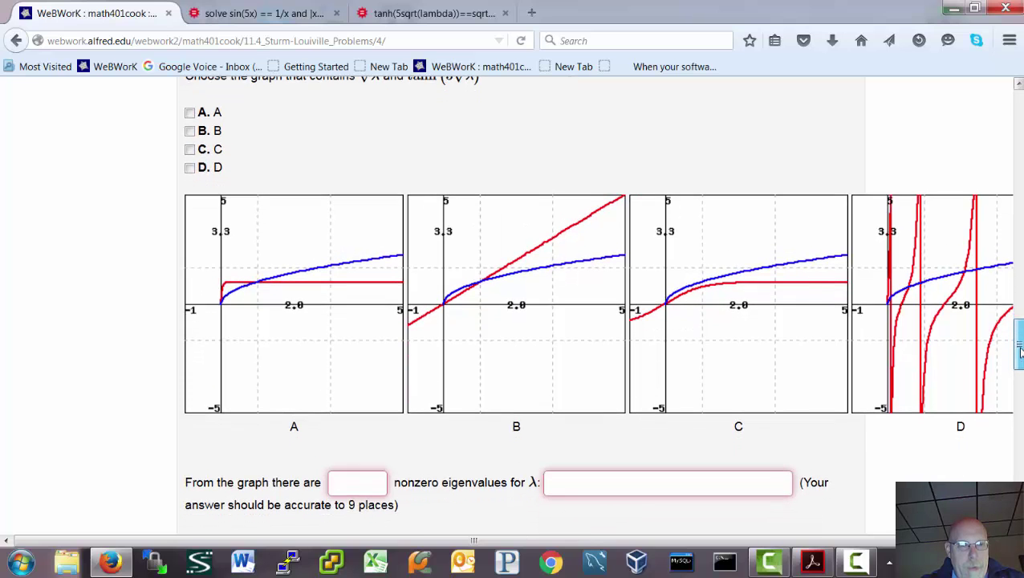
pyautogui.click(415, 16)
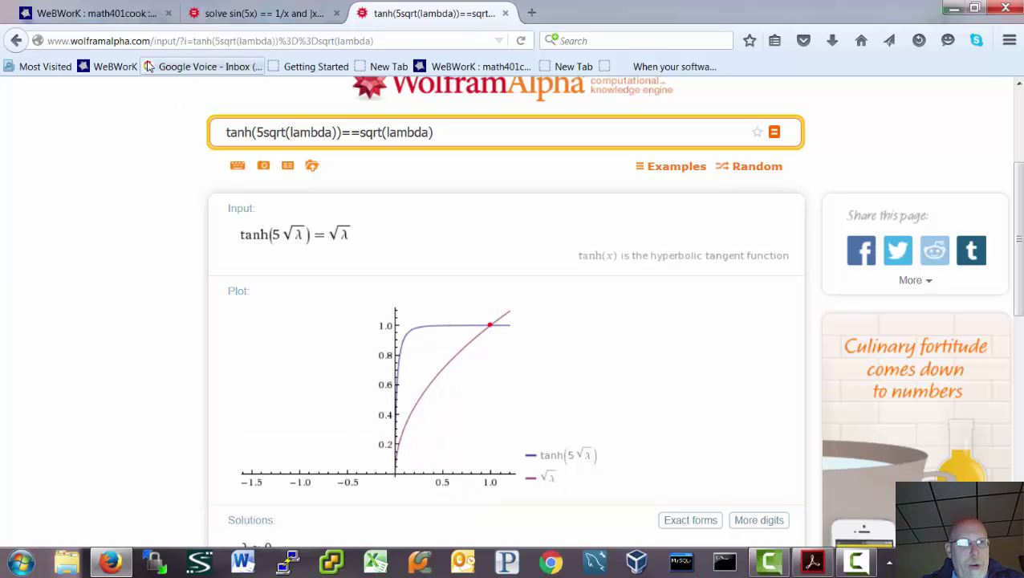
pyautogui.click(125, 16)
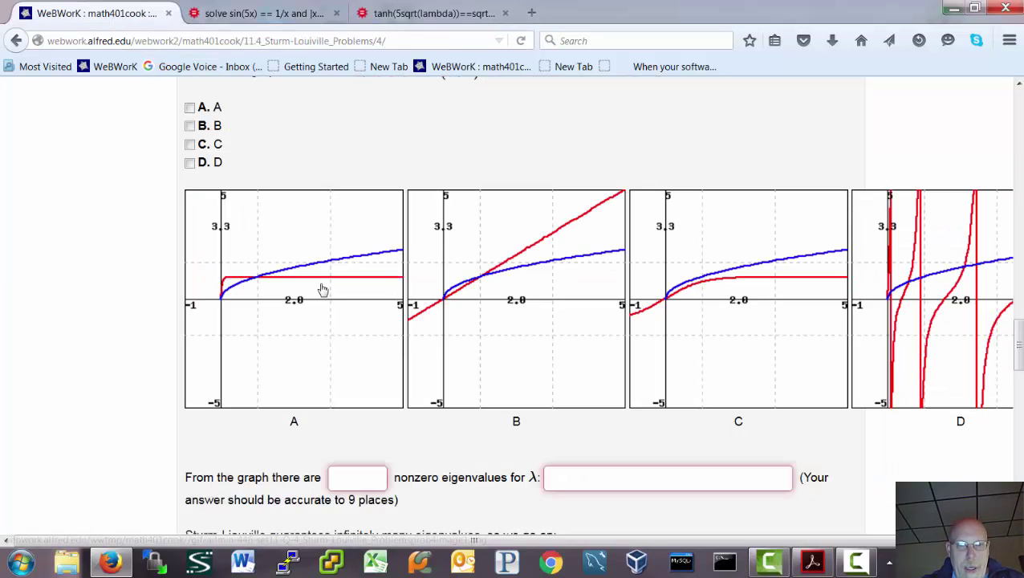
pyautogui.click(189, 109)
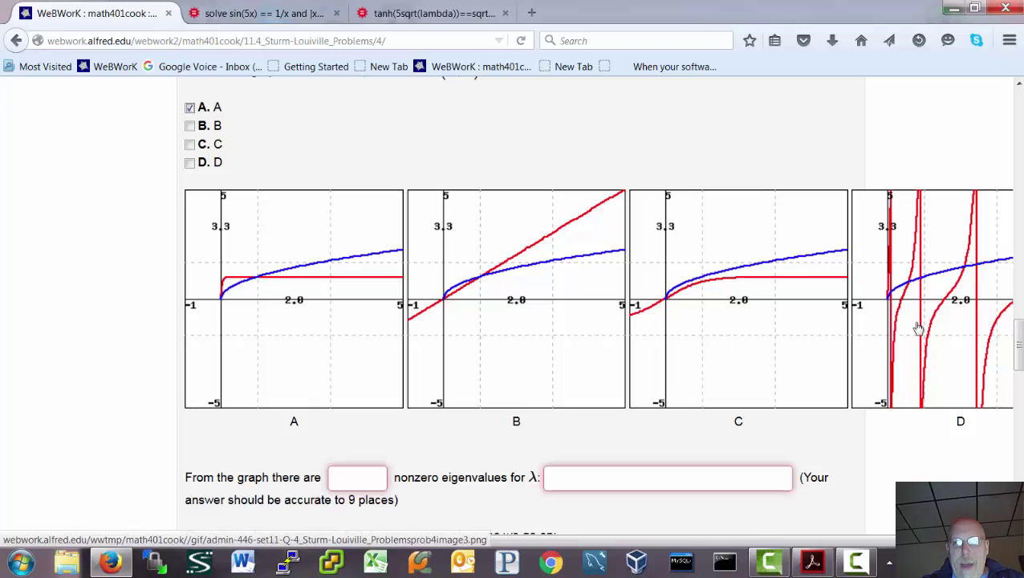
# Step: Enter 1 as the number of nonzero eigenvalues found from the Case 2 graph
pyautogui.scroll(1, 1017, 345)
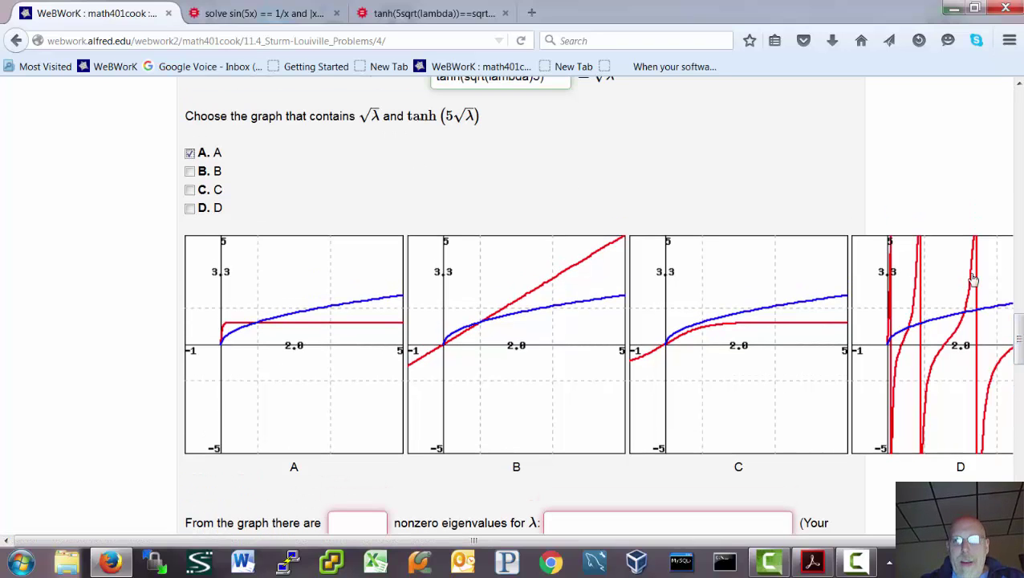
pyautogui.scroll(1, 1016, 337)
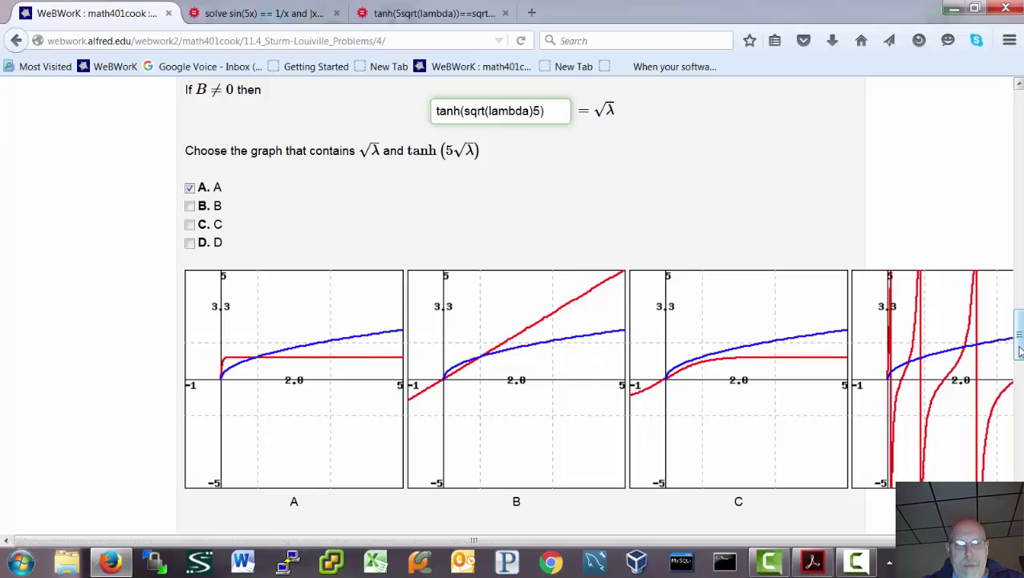
pyautogui.moveTo(1018, 350); pyautogui.dragTo(1020, 367)
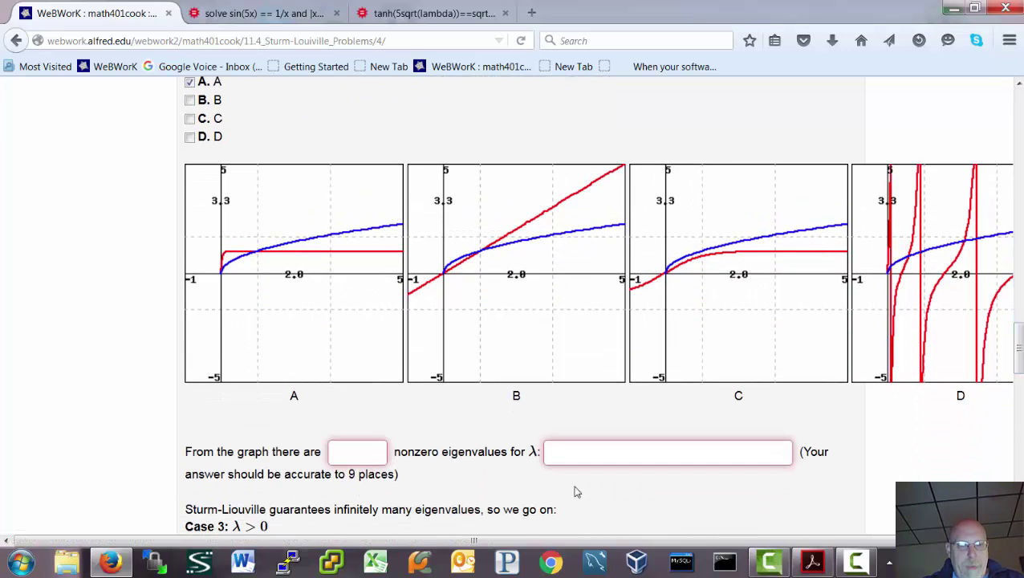
pyautogui.click(336, 453)
pyautogui.write('1')
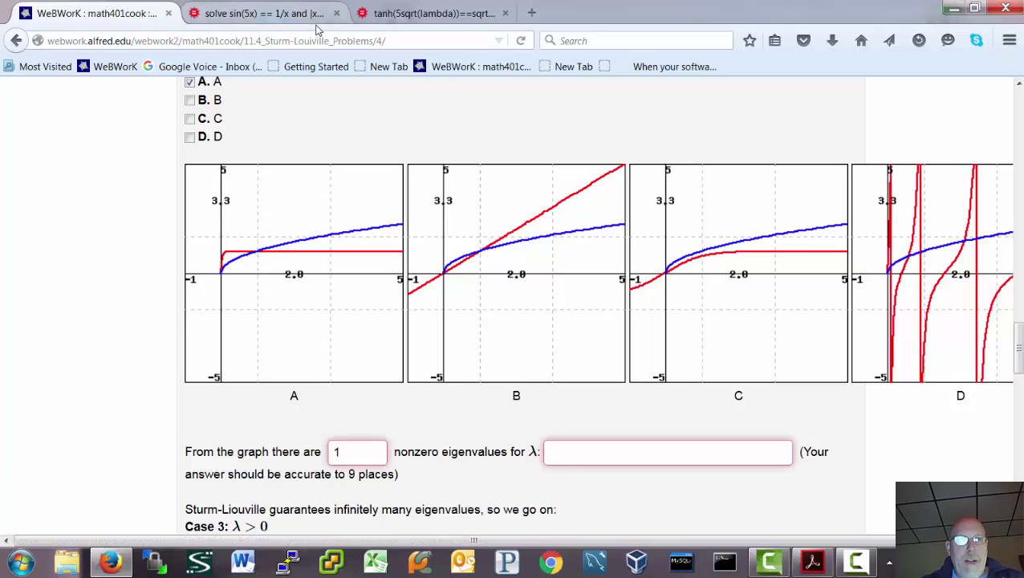
# Step: Switch to the WolframAlpha result, show more digits for the solutions, and copy the nonzero solution as plaintext
pyautogui.click(399, 16)
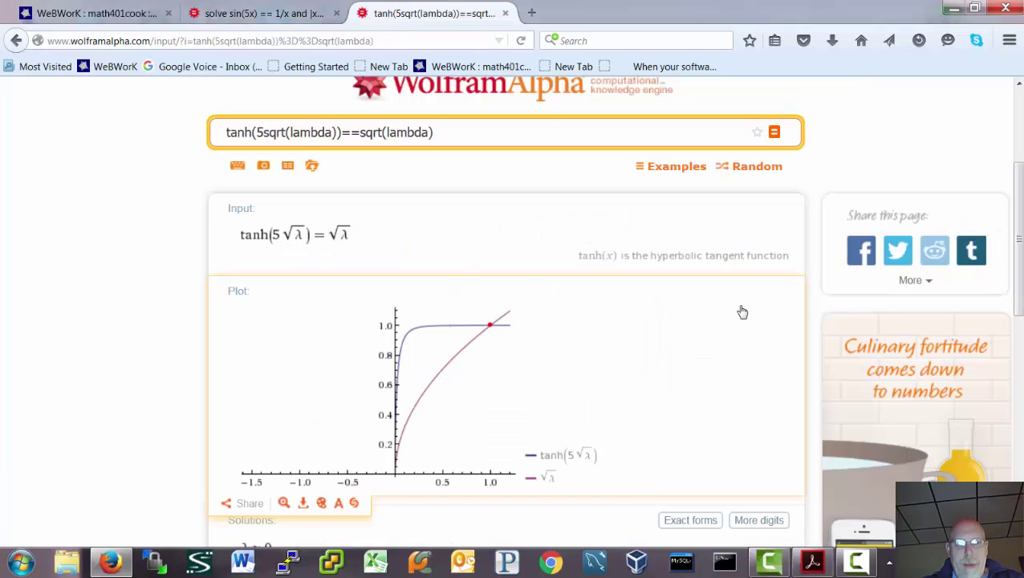
pyautogui.moveTo(1019, 248); pyautogui.dragTo(1021, 339)
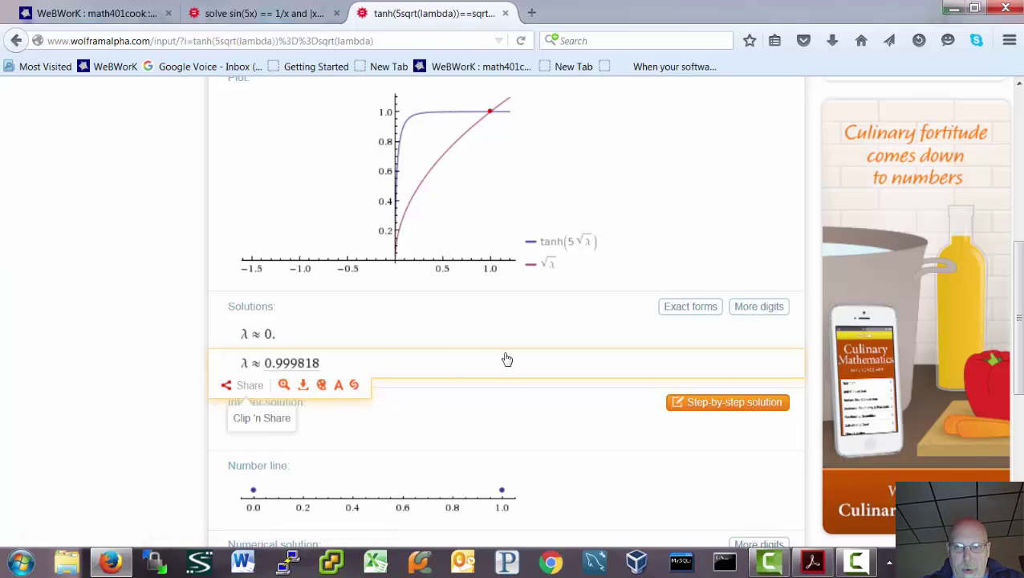
pyautogui.click(753, 309)
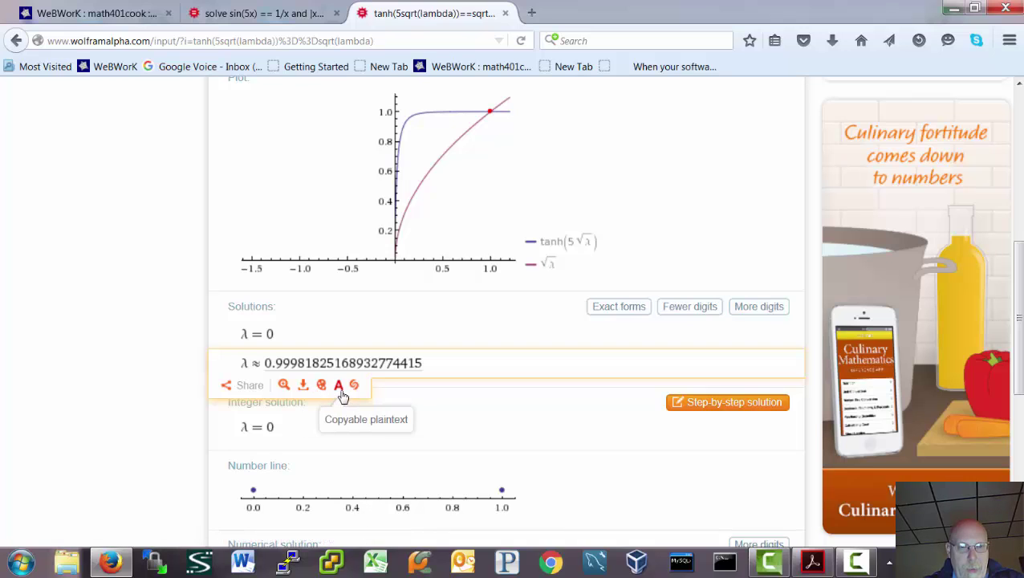
pyautogui.click(339, 387)
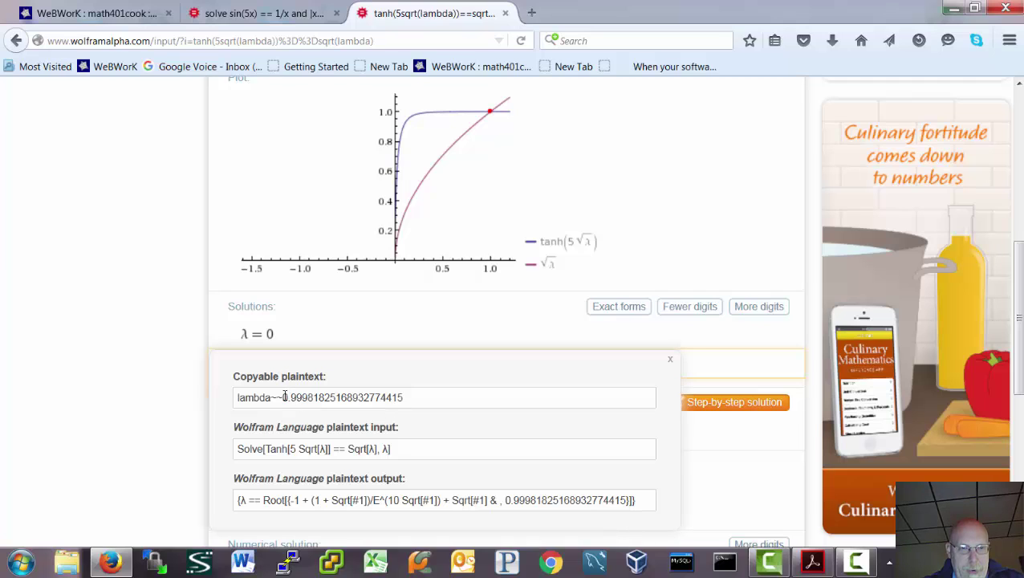
pyautogui.moveTo(283, 396); pyautogui.dragTo(404, 404)
pyautogui.hotkey('ctrl', 'c')
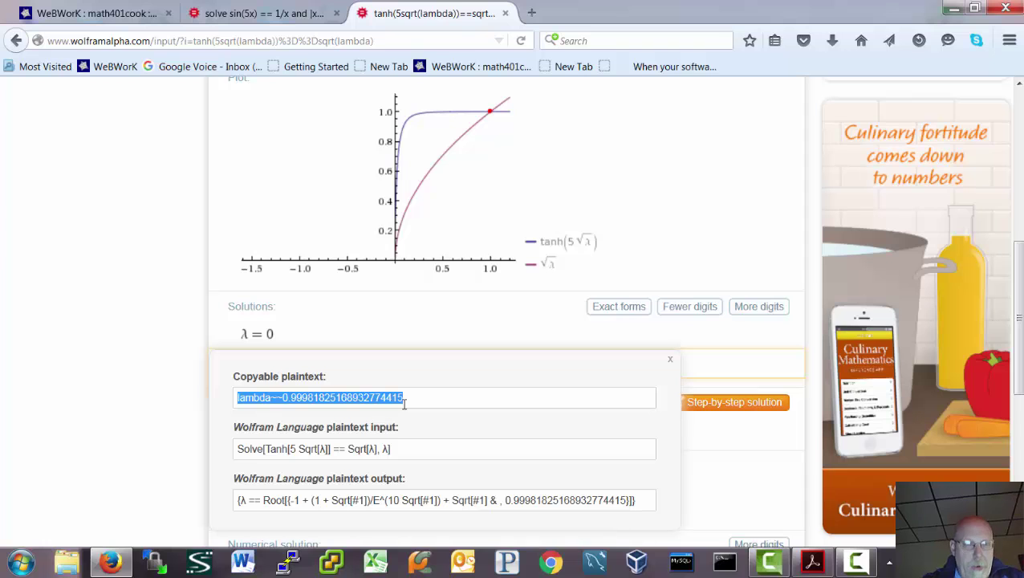
# Step: Paste the copied solution into WeBWorK's nonzero eigenvalue answer and strip the "lambda~~" prefix, leaving 0.99981825168932774415
pyautogui.click(125, 18)
pyautogui.click(604, 447)
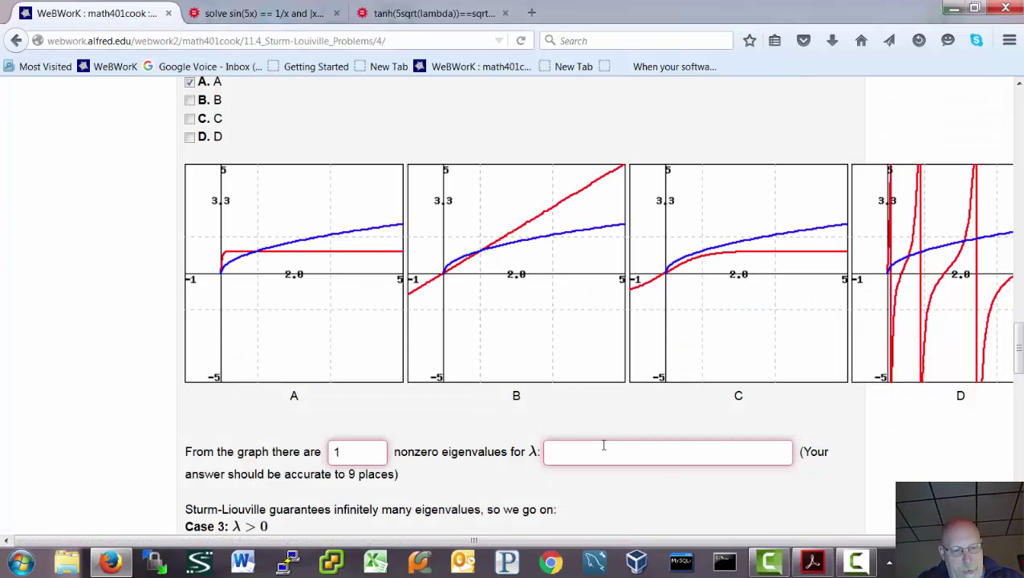
pyautogui.hotkey('ctrl', 'v')
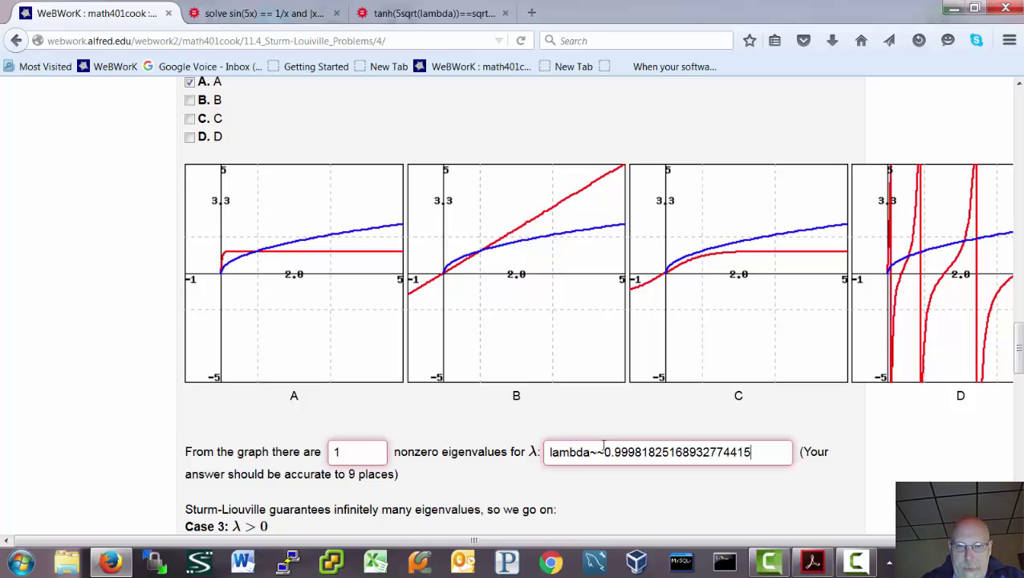
pyautogui.click(603, 452)
pyautogui.press('BackSpace')
pyautogui.press('BackSpace')
pyautogui.press('BackSpace')
pyautogui.press('BackSpace')
pyautogui.press('BackSpace')
pyautogui.press('BackSpace')
pyautogui.press('BackSpace')
pyautogui.press('BackSpace')
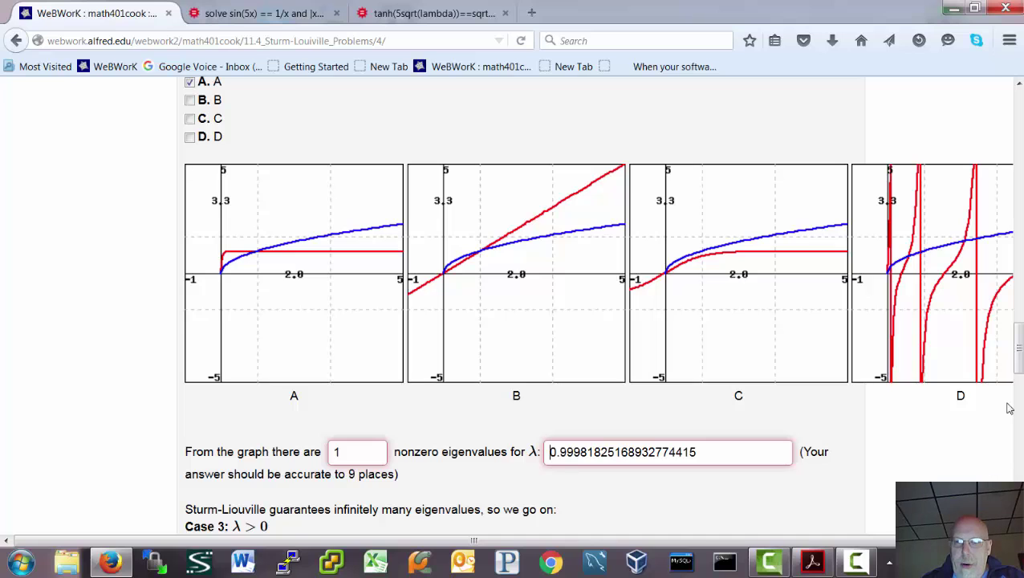
# Step: Replace the 5 with x in the sinh term of the Case 2 expression multiplied by B
pyautogui.moveTo(1018, 364)
pyautogui.mouseDown()
pyautogui.moveTo(1019, 385)
pyautogui.moveTo(1019, 353)
pyautogui.mouseUp()
pyautogui.scroll(6, 515, 263)
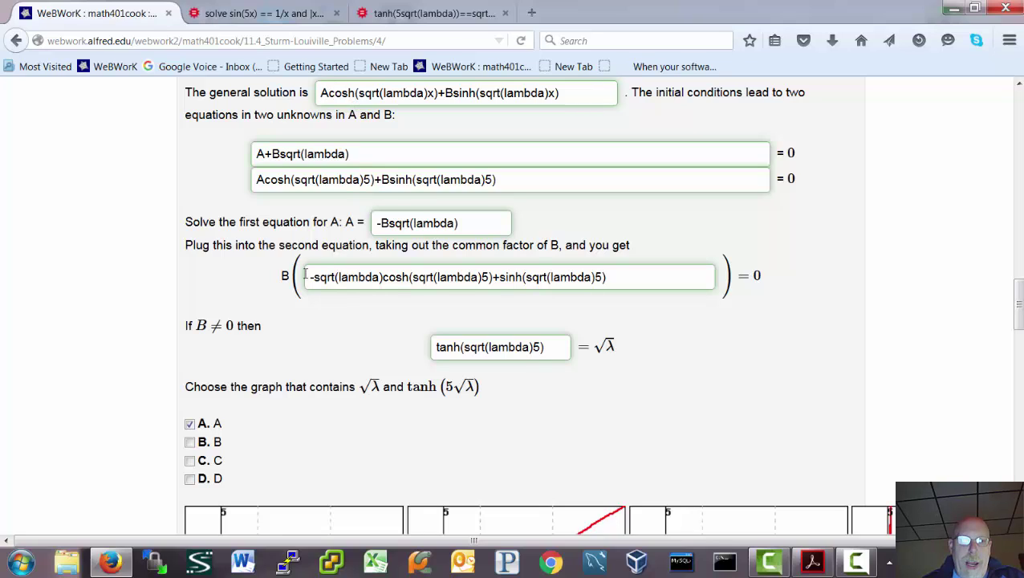
pyautogui.moveTo(309, 277); pyautogui.dragTo(610, 260)
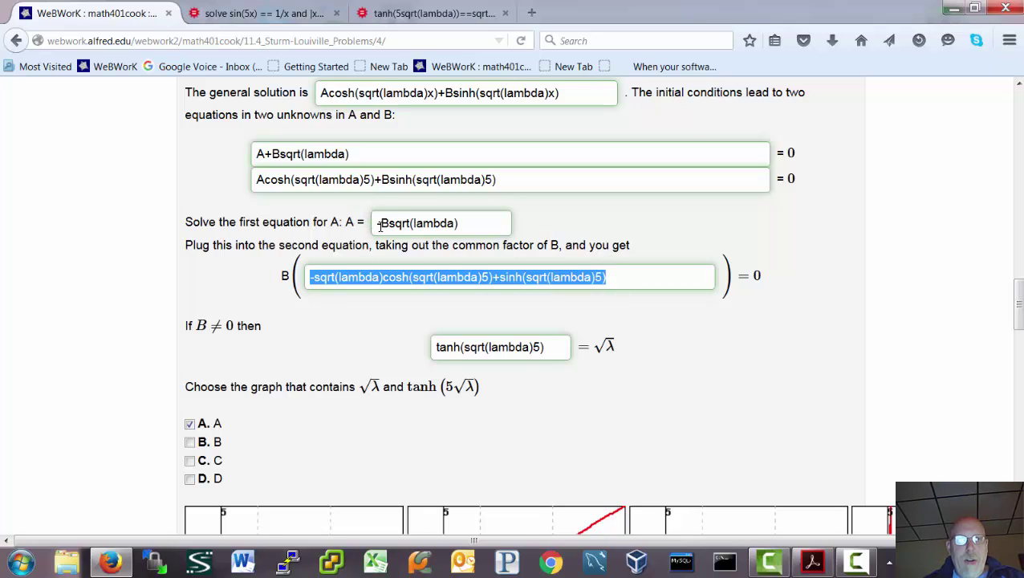
pyautogui.click(606, 277)
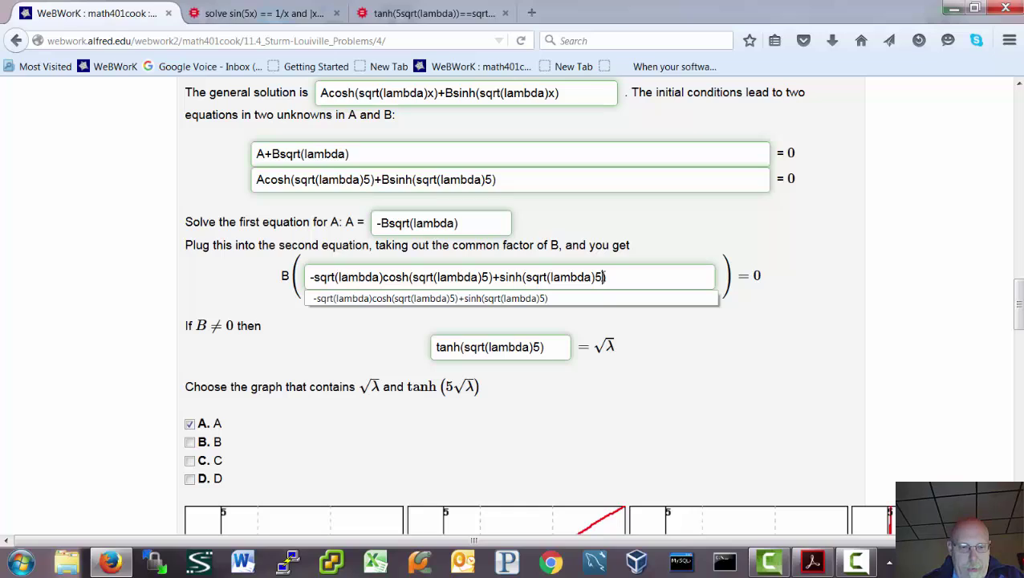
pyautogui.press('BackSpace')
pyautogui.press('BackSpace')
pyautogui.write('x)')
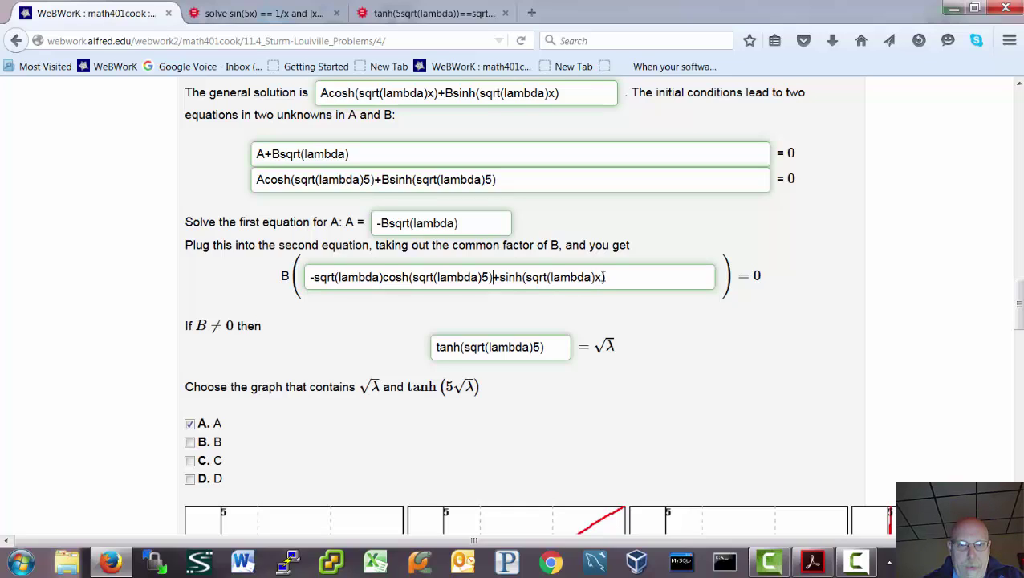
# Step: Replace the 5 with x in the cosh term of the Case 2 expression multiplied by B
pyautogui.press('Left')
pyautogui.press('Left')
pyautogui.press('Left')
pyautogui.press('Left')
pyautogui.press('Left')
pyautogui.press('Left')
pyautogui.press('Left')
pyautogui.press('Left')
pyautogui.press('Left')
pyautogui.press('Left')
pyautogui.press('Left')
pyautogui.press('Left')
pyautogui.press('Left')
pyautogui.press('Left')
pyautogui.press('Left')
pyautogui.press('Left')
pyautogui.press('Left')
pyautogui.press('Left')
pyautogui.press('Left')
pyautogui.press('Left')
pyautogui.press('BackSpace')
pyautogui.write('x')
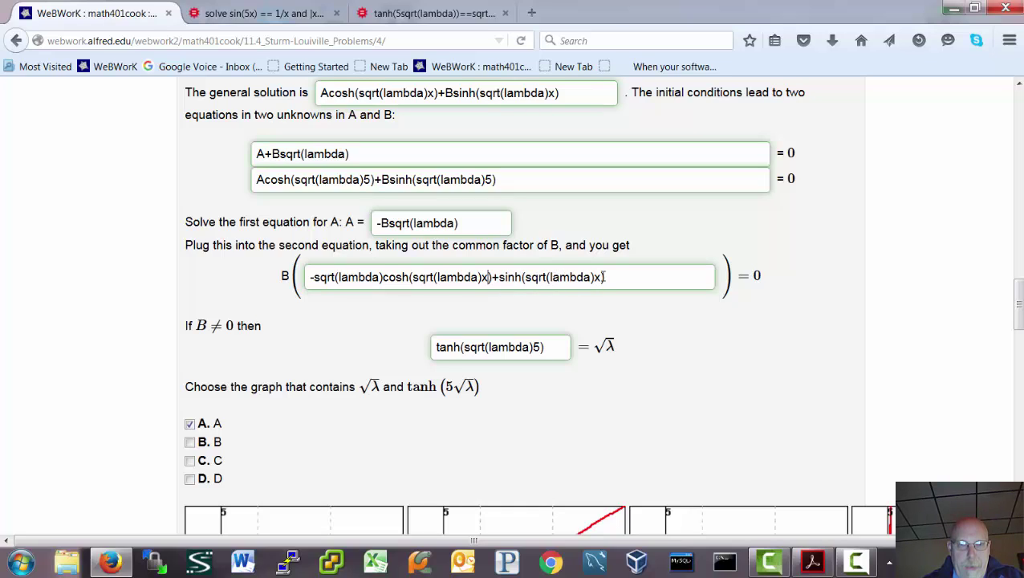
# Step: Remove the sqrt(lambda) coefficient before cosh in the expression multiplied by B, keeping the minus sign
pyautogui.press('BackSpace')
pyautogui.press('BackSpace')
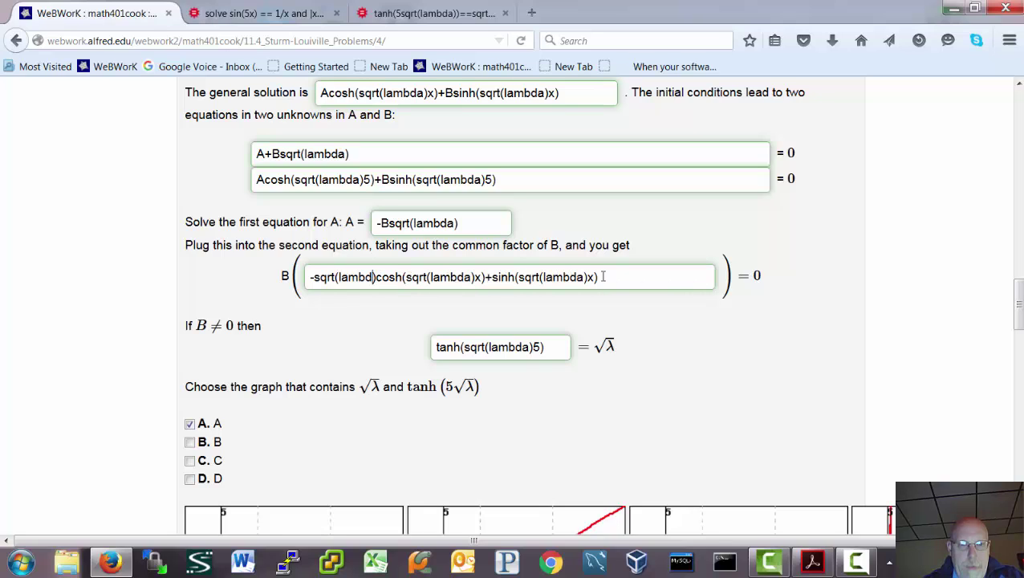
pyautogui.press('BackSpace')
pyautogui.press('BackSpace')
pyautogui.press('BackSpace')
pyautogui.press('BackSpace')
pyautogui.press('BackSpace')
pyautogui.press('BackSpace')
pyautogui.press('BackSpace')
pyautogui.press('BackSpace')
pyautogui.press('BackSpace')
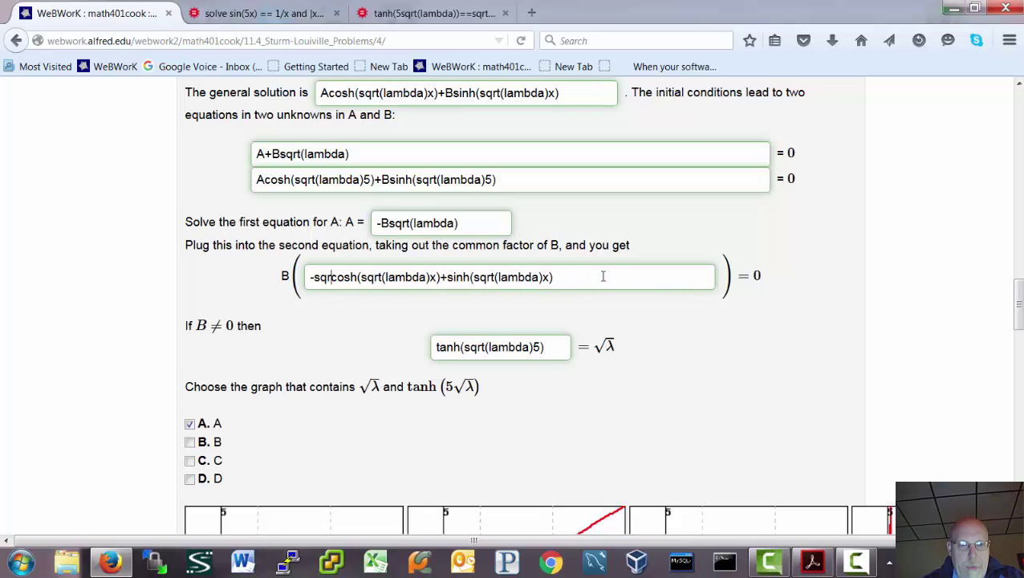
pyautogui.press('BackSpace')
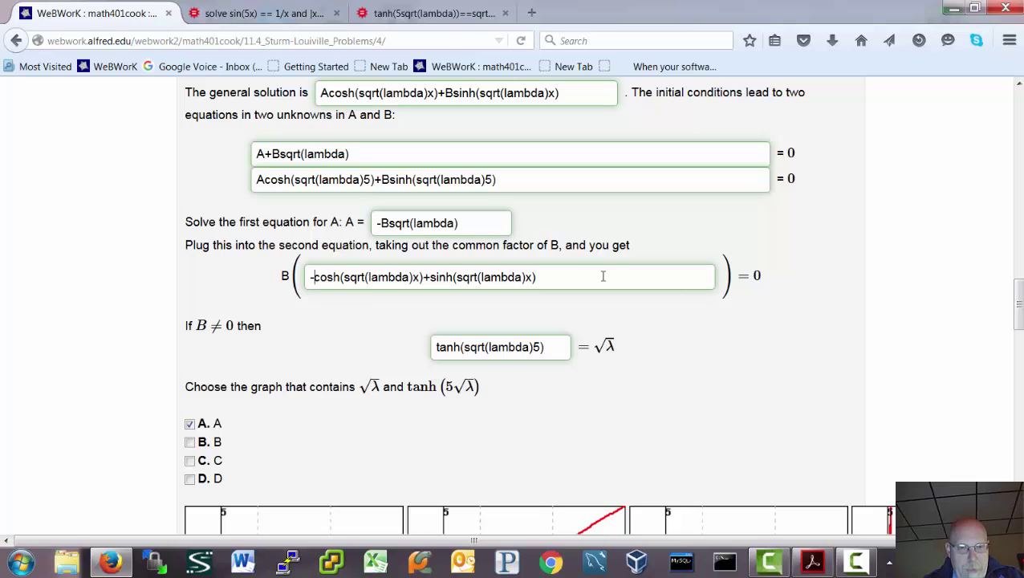
# Step: Paste the copied eigenvalue as the cosh coefficient in the expression multiplied by B and strip its "lambda~~" prefix, leaving -0.99981825168932774415
pyautogui.hotkey('ctrl', 'v')
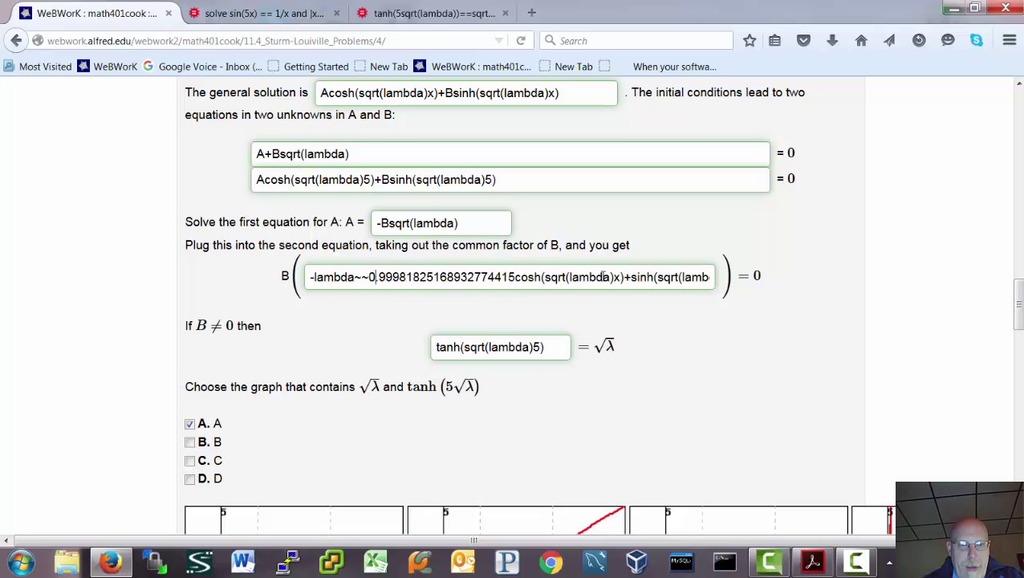
pyautogui.press('BackSpace')
pyautogui.press('Delete')
pyautogui.press('BackSpace')
pyautogui.press('BackSpace')
pyautogui.press('BackSpace')
pyautogui.press('BackSpace')
pyautogui.press('BackSpace')
pyautogui.press('BackSpace')
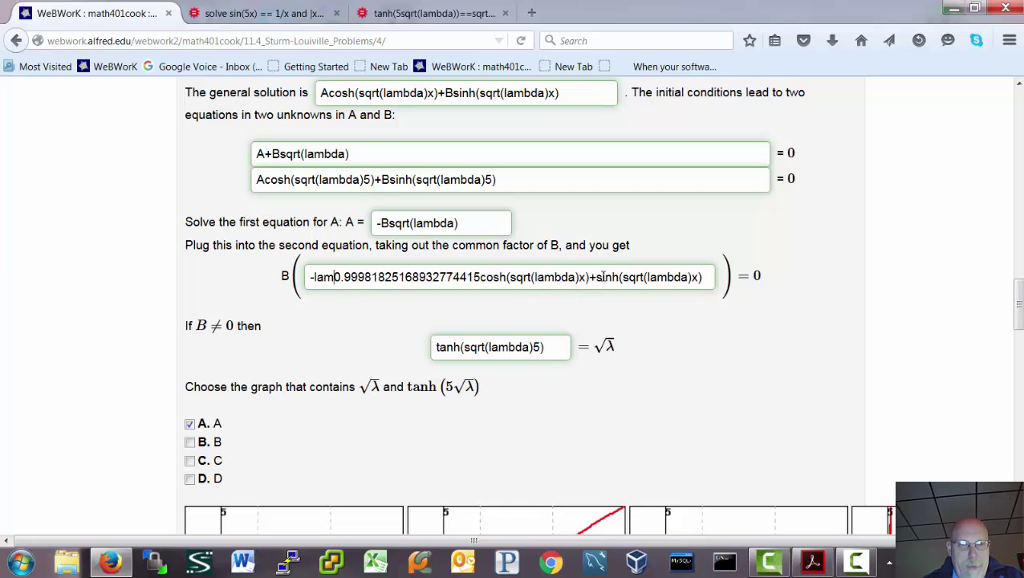
# Step: Replace lambda inside the cosh term's square root with the copied 0.99981825168932774415, without the "lambda~~" prefix
pyautogui.press('Right')
pyautogui.press('Right')
pyautogui.press('Right')
pyautogui.press('Right')
pyautogui.press('Right')
pyautogui.press('Right')
pyautogui.press('Right')
pyautogui.press('Right')
pyautogui.press('Right')
pyautogui.press('Right')
pyautogui.press('Right')
pyautogui.press('Right')
pyautogui.press('Right')
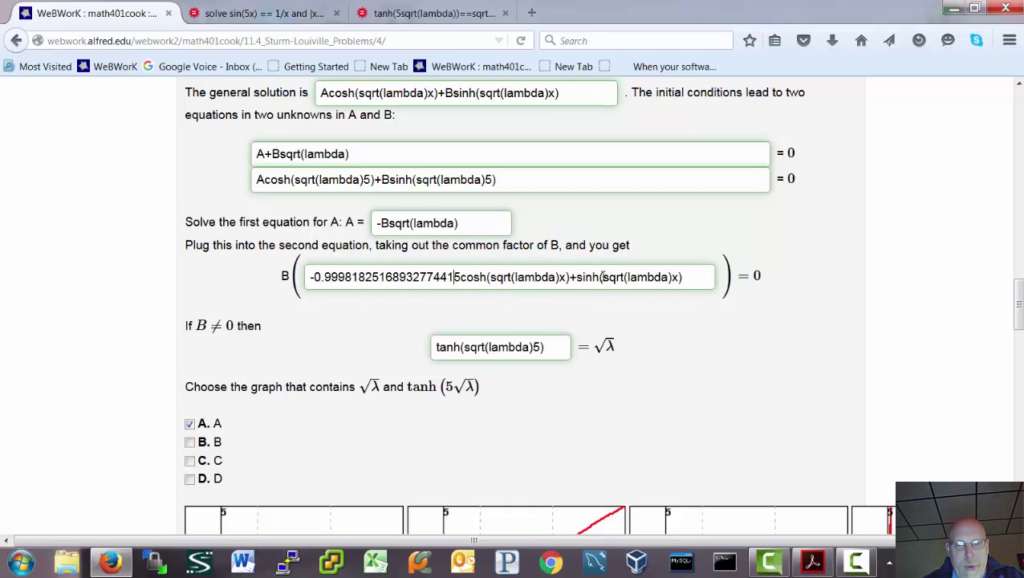
pyautogui.press('Right')
pyautogui.press('Right')
pyautogui.press('Right')
pyautogui.press('Right')
pyautogui.press('Right')
pyautogui.press('Right')
pyautogui.press('Right')
pyautogui.press('Right')
pyautogui.press('Right')
pyautogui.press('Right')
pyautogui.press('BackSpace')
pyautogui.press('BackSpace')
pyautogui.press('BackSpace')
pyautogui.press('BackSpace')
pyautogui.press('BackSpace')
pyautogui.press('BackSpace')
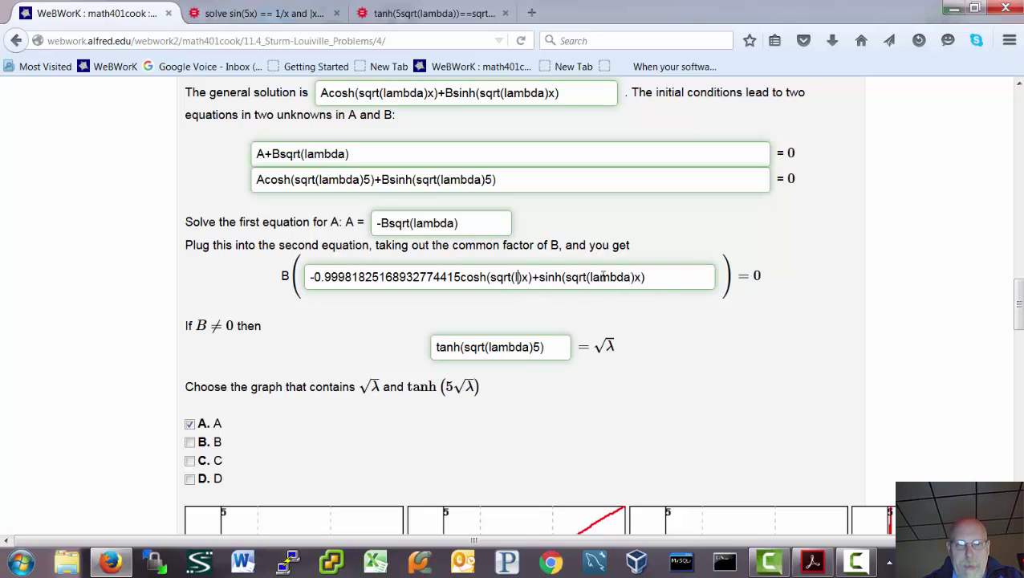
pyautogui.hotkey('ctrl', 'v')
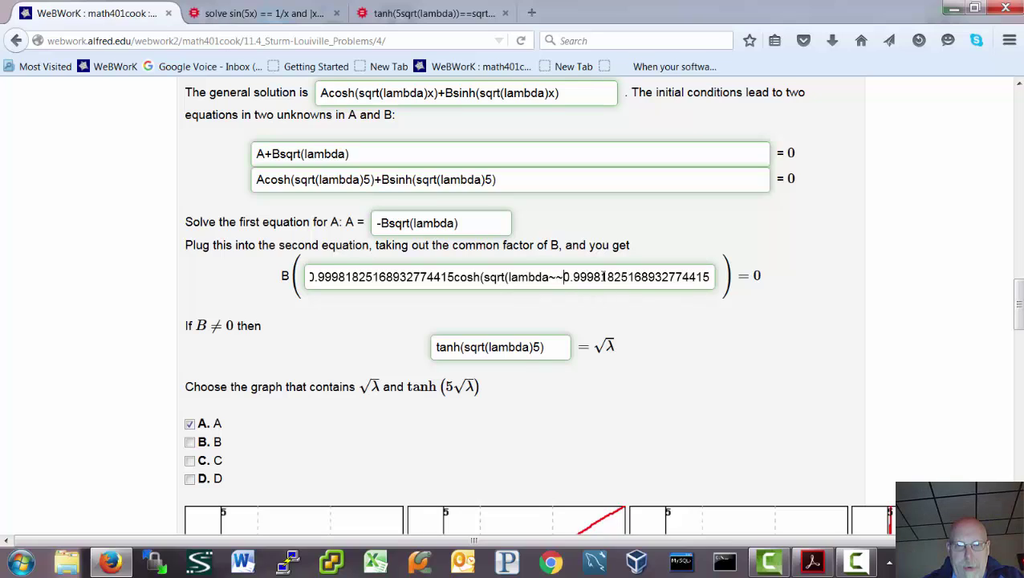
pyautogui.press('Delete')
pyautogui.press('Delete')
pyautogui.press('BackSpace')
pyautogui.press('BackSpace')
pyautogui.press('BackSpace')
pyautogui.press('BackSpace')
pyautogui.press('BackSpace')
pyautogui.press('BackSpace')
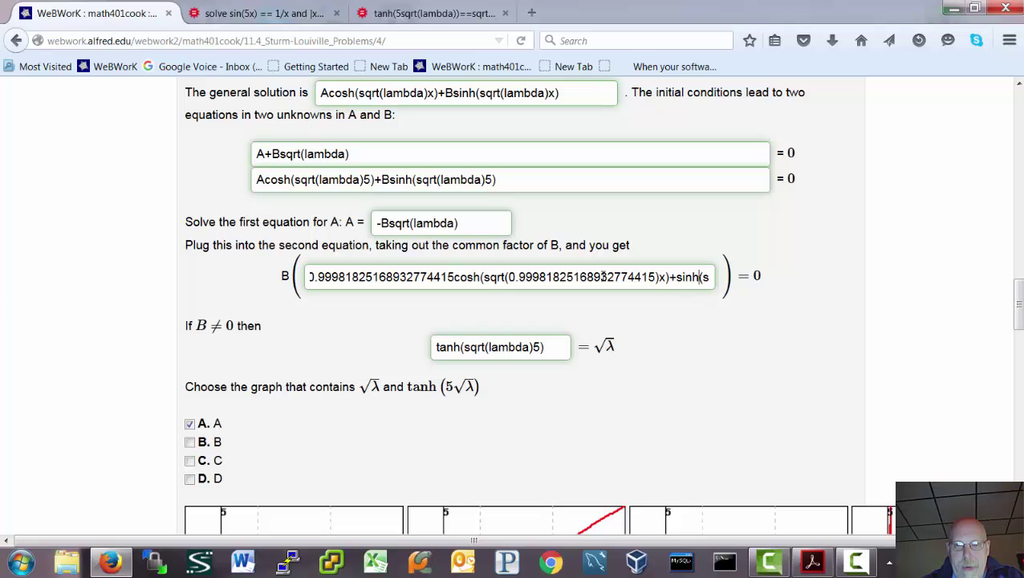
# Step: Replace lambda inside the sinh term's square root with the copied 0.99981825168932774415, without the "lambda~~" prefix
pyautogui.press('Right')
pyautogui.press('Right')
pyautogui.press('Right')
pyautogui.press('Right')
pyautogui.press('Right')
pyautogui.press('Right')
pyautogui.press('Right')
pyautogui.press('Right')
pyautogui.press('Right')
pyautogui.press('Right')
pyautogui.press('Right')
pyautogui.press('Right')
pyautogui.press('Right')
pyautogui.press('Right')
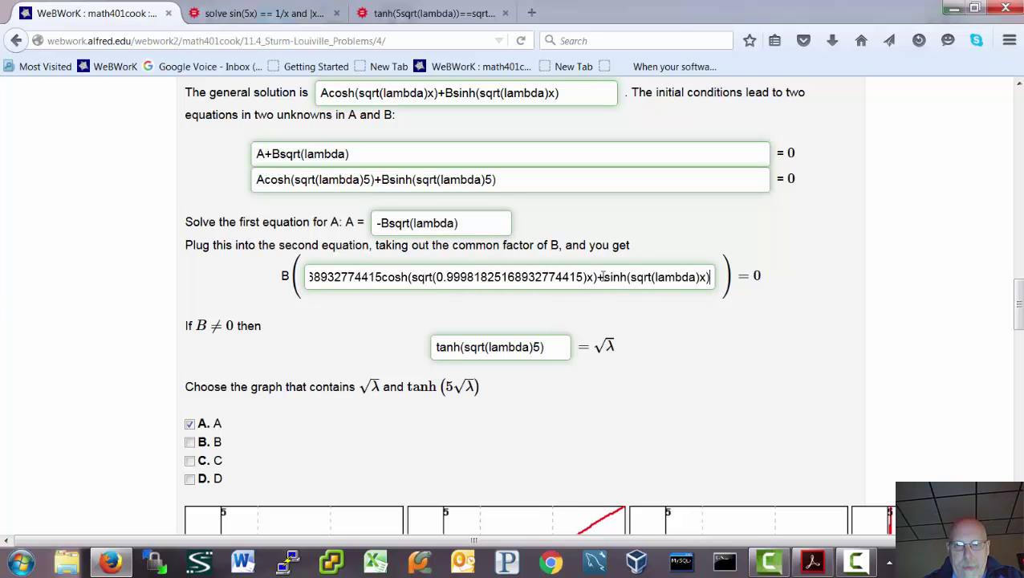
pyautogui.press('BackSpace')
pyautogui.press('BackSpace')
pyautogui.press('BackSpace')
pyautogui.press('BackSpace')
pyautogui.press('BackSpace')
pyautogui.press('BackSpace')
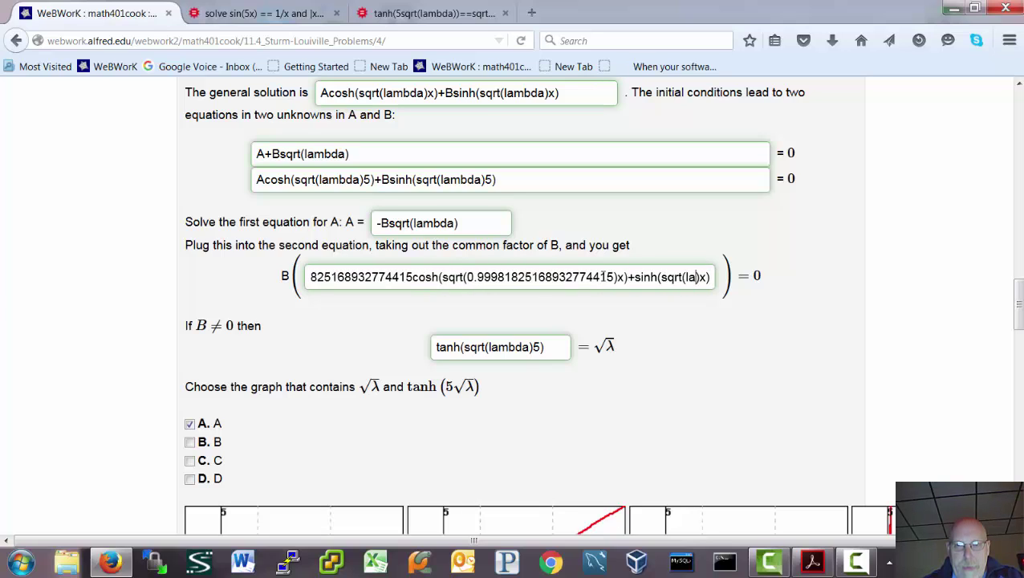
pyautogui.hotkey('ctrl', 'v')
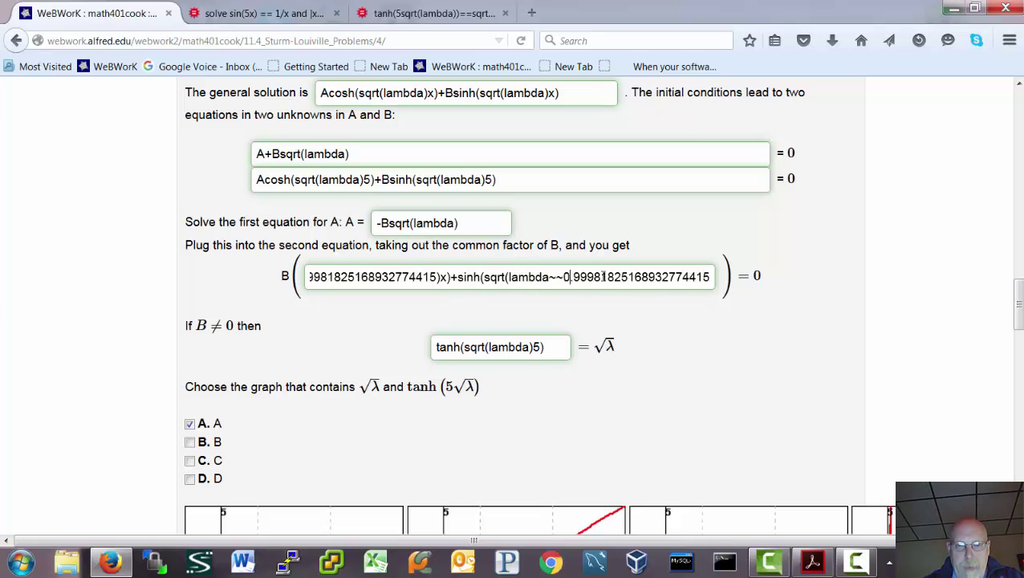
pyautogui.press('BackSpace')
pyautogui.press('BackSpace')
pyautogui.press('BackSpace')
pyautogui.press('BackSpace')
pyautogui.press('BackSpace')
pyautogui.press('BackSpace')
pyautogui.press('BackSpace')
pyautogui.press('BackSpace')
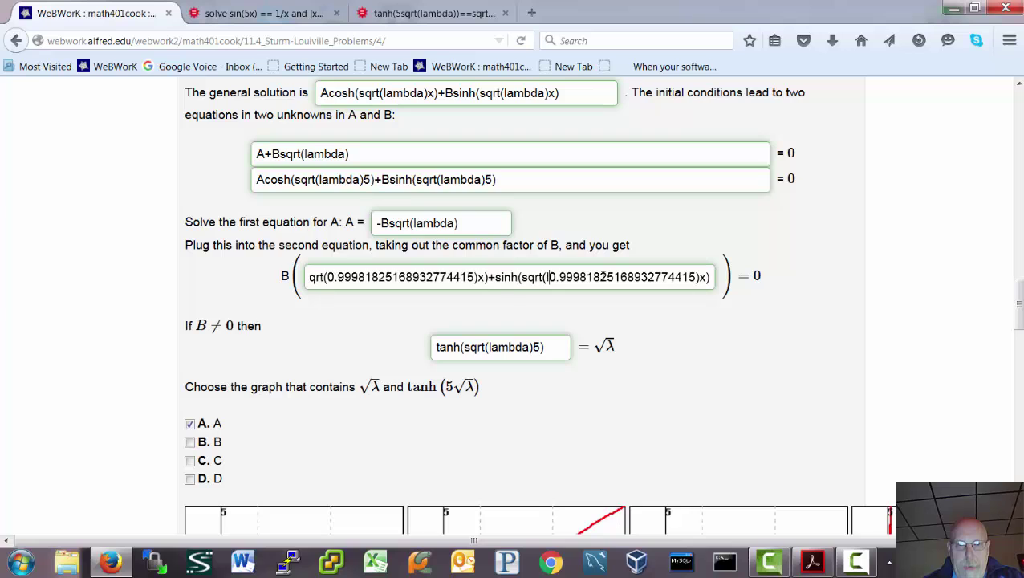
pyautogui.press('BackSpace')
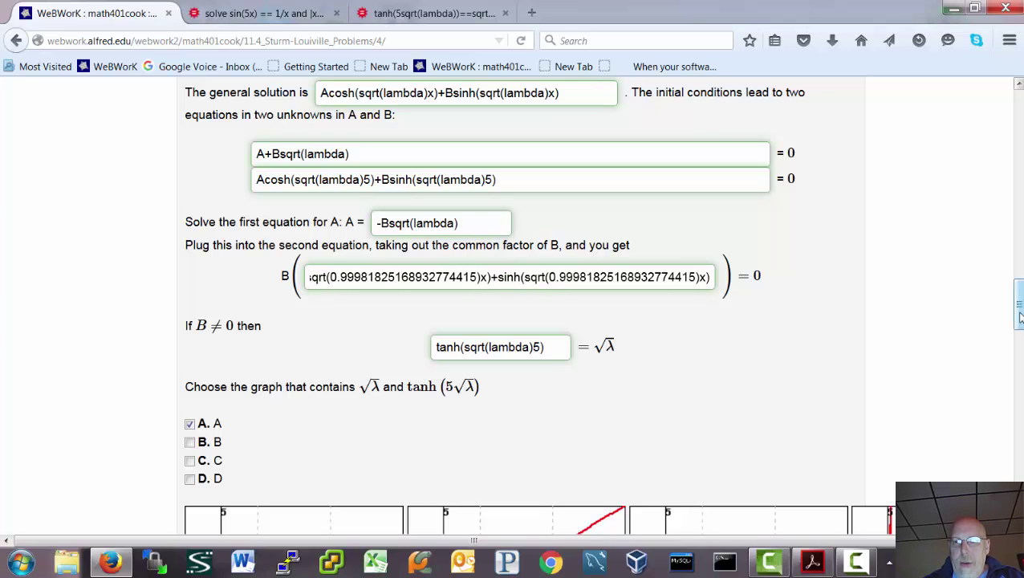
# Step: Switch to WolframAlpha's sin(5x) query, solve sin(5x) == 1/x without the |x-4|<2 condition, and examine the numerical solutions and plot
pyautogui.moveTo(1020, 328); pyautogui.dragTo(1020, 304)
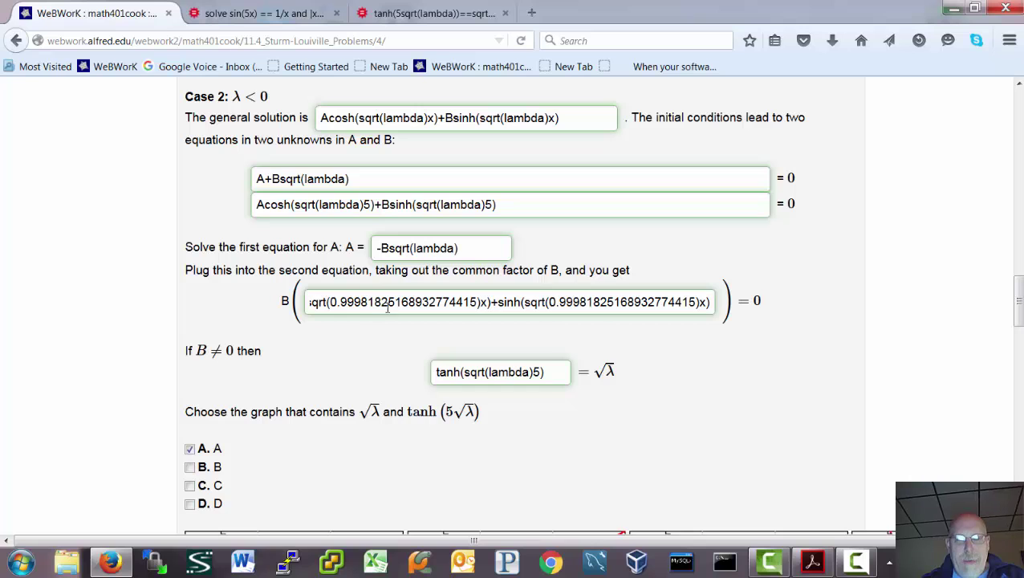
pyautogui.moveTo(1020, 311); pyautogui.dragTo(1019, 374)
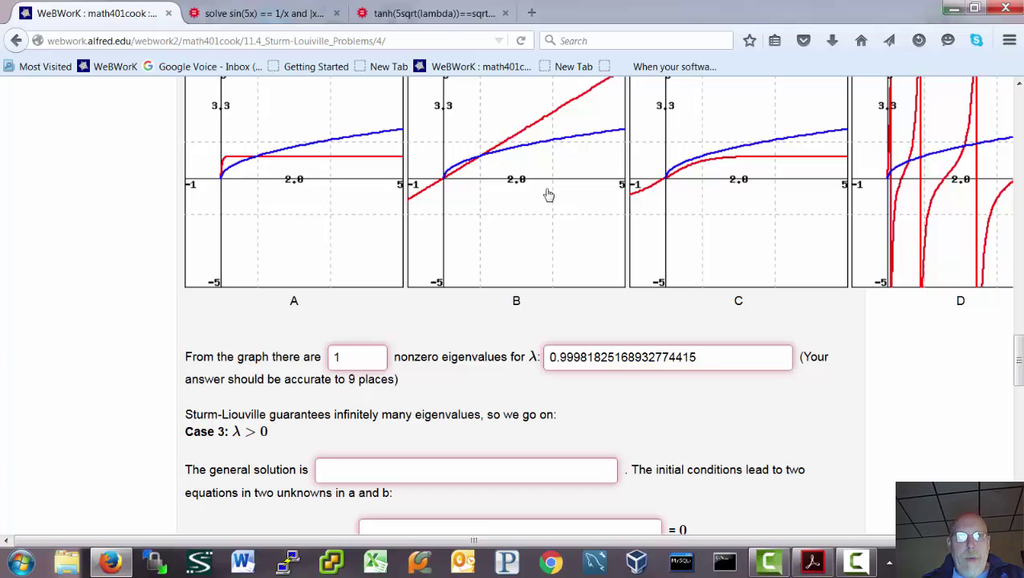
pyautogui.click(281, 22)
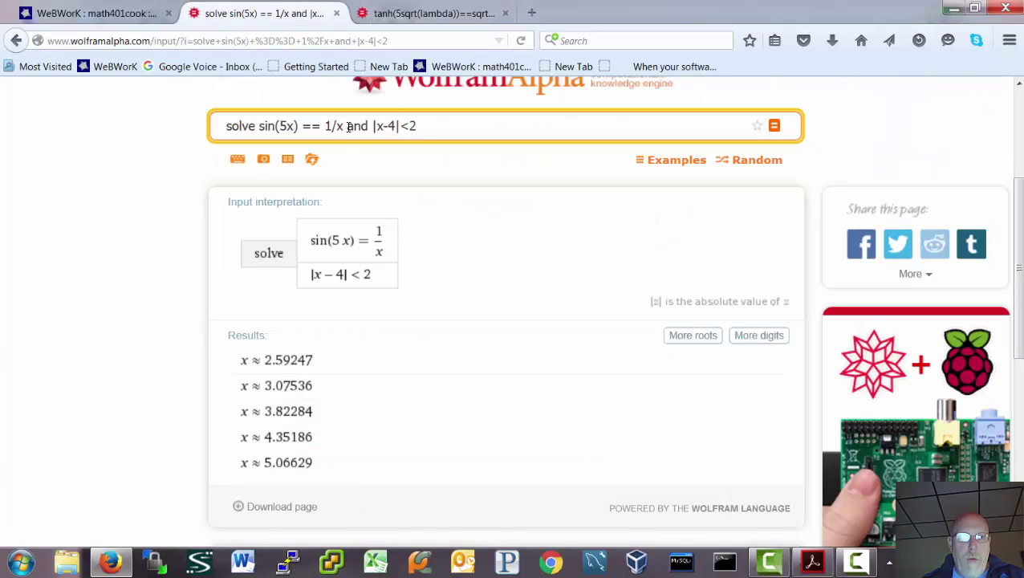
pyautogui.moveTo(347, 128); pyautogui.dragTo(440, 156)
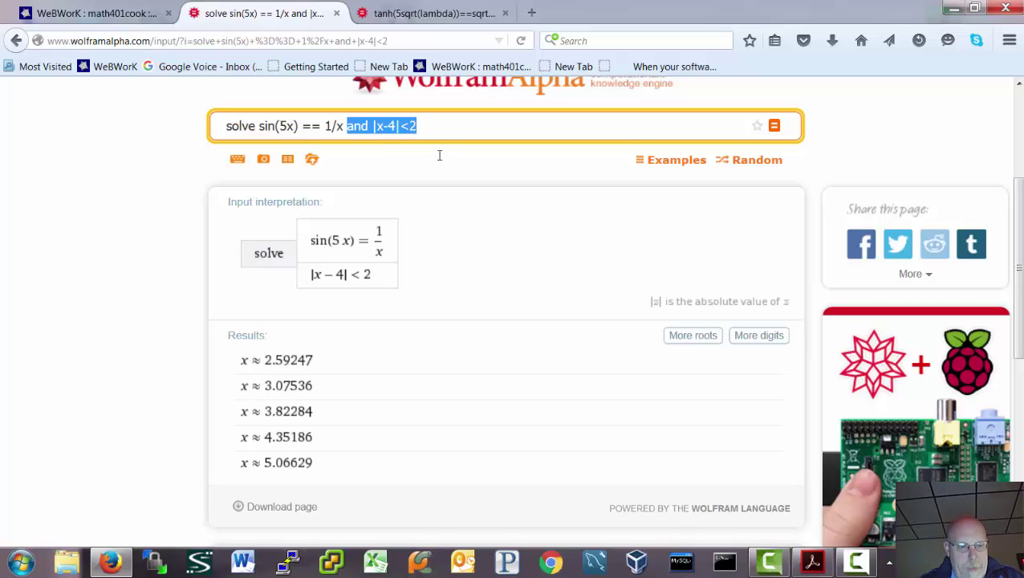
pyautogui.press('BackSpace')
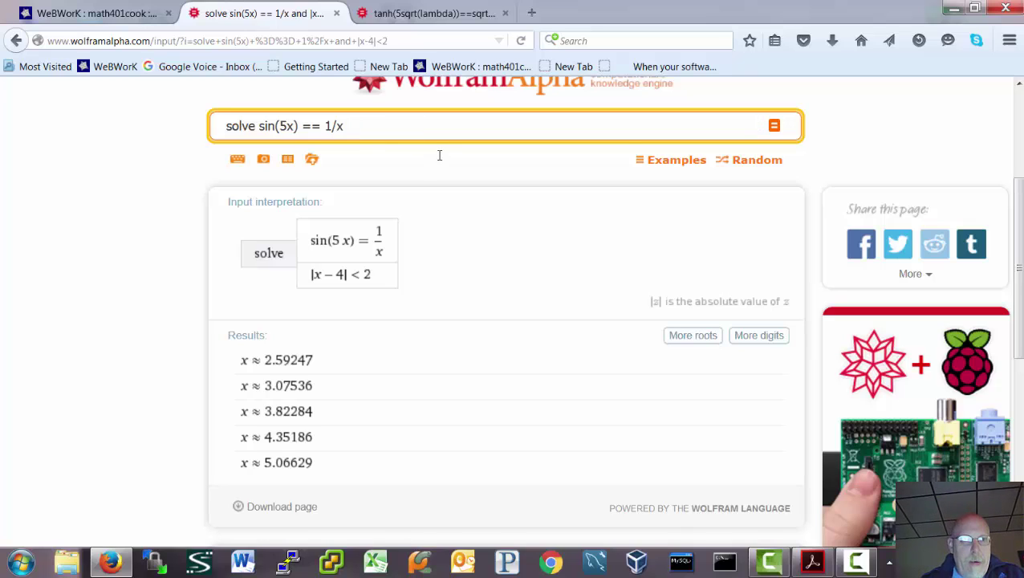
pyautogui.press('Return')
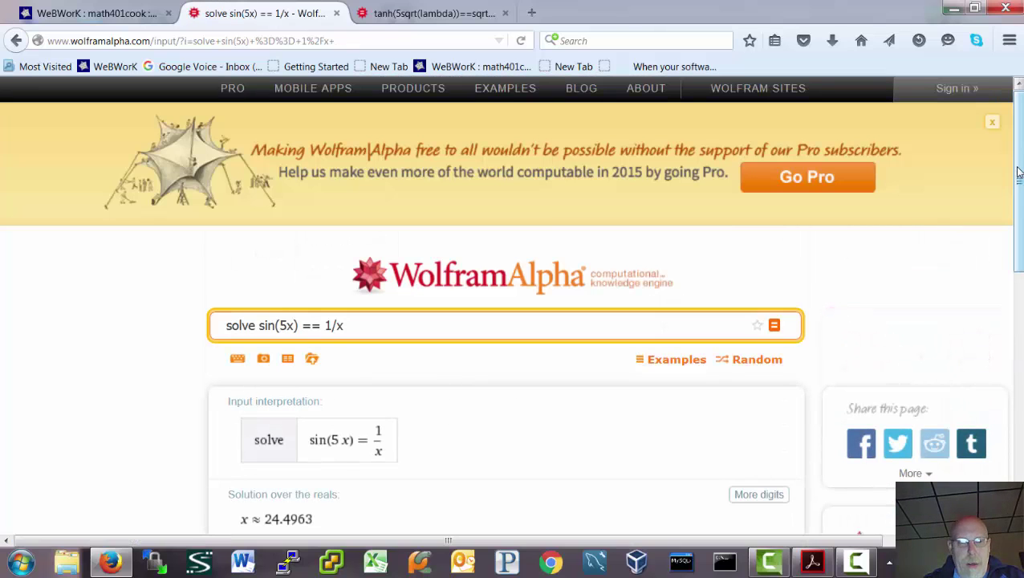
pyautogui.moveTo(1019, 175); pyautogui.dragTo(1018, 365)
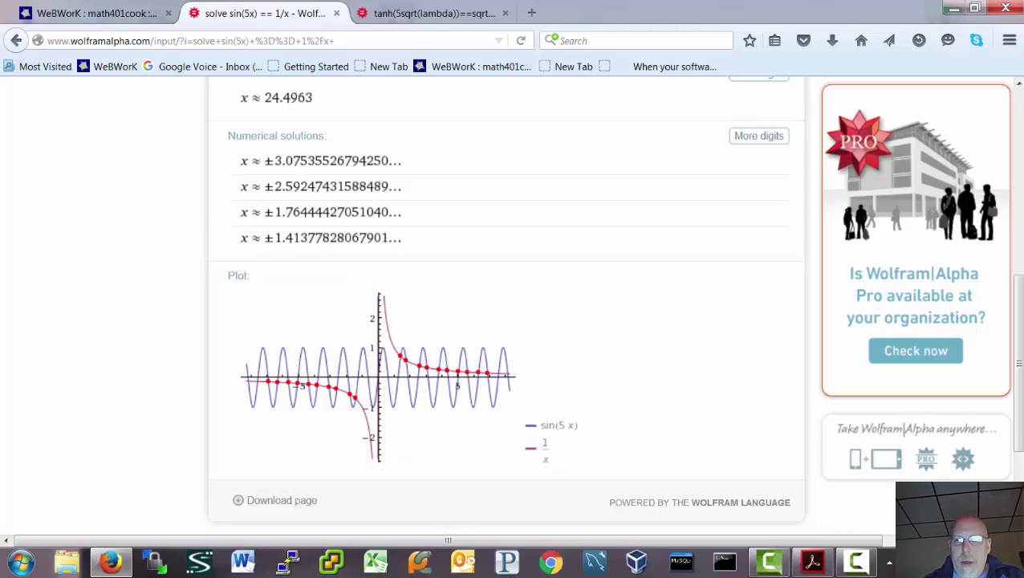
pyautogui.moveTo(1021, 411); pyautogui.dragTo(1020, 383)
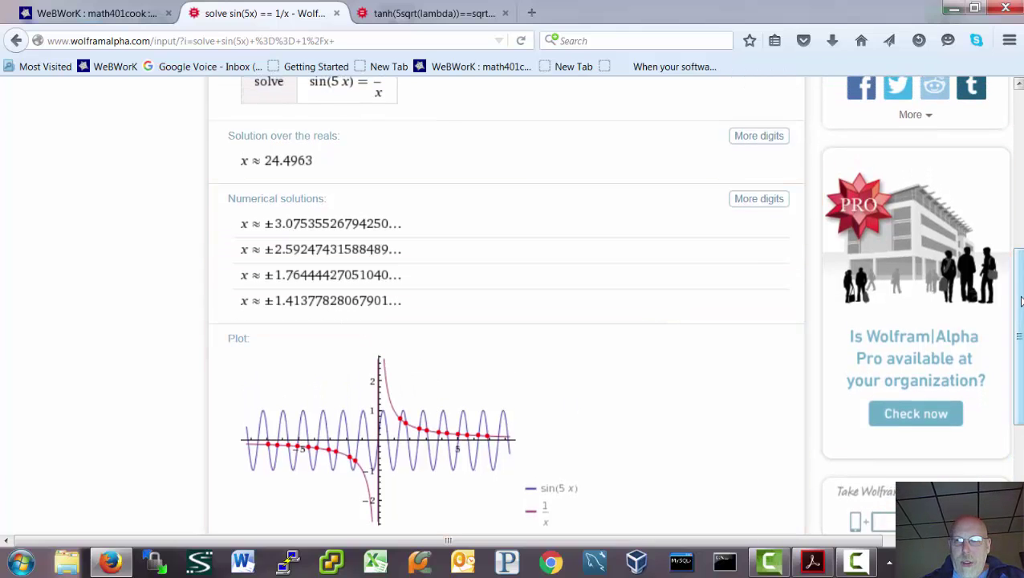
# Step: Add the condition "and |x-4|<2" to the sin(5x) == 1/x query and solve it again
pyautogui.moveTo(1021, 305); pyautogui.dragTo(1021, 189)
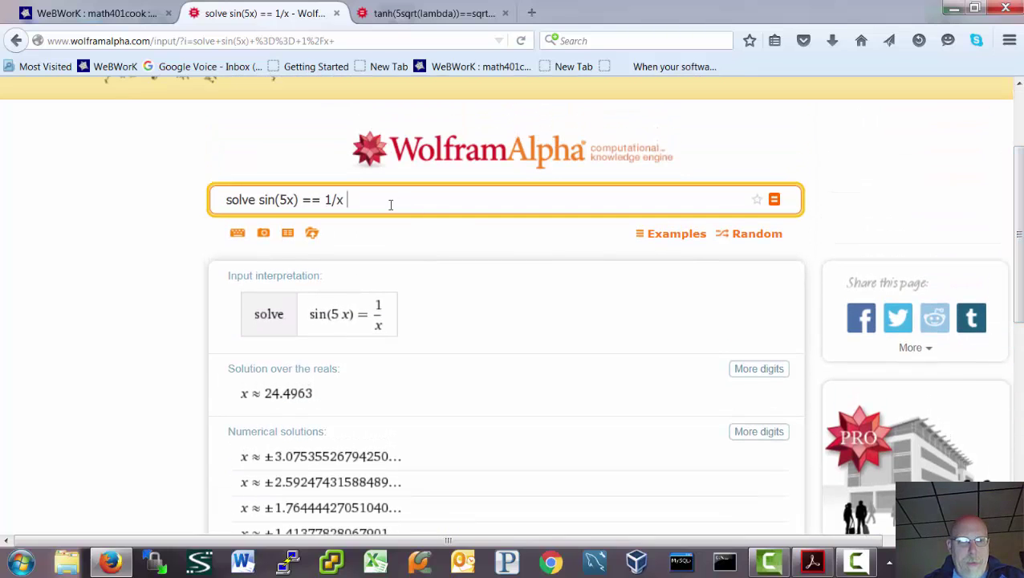
pyautogui.write('and |x-4|<2')
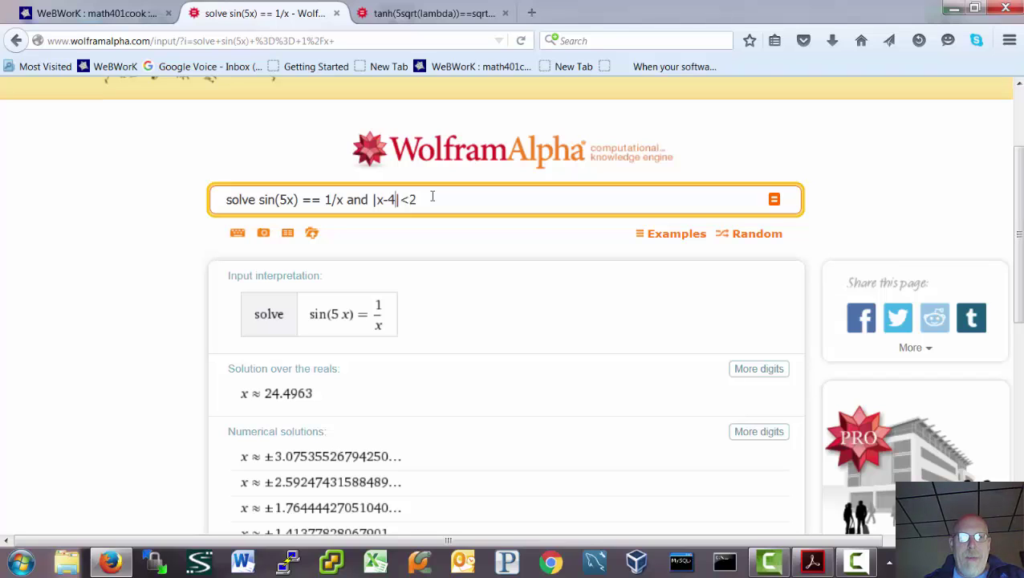
pyautogui.click(774, 200)
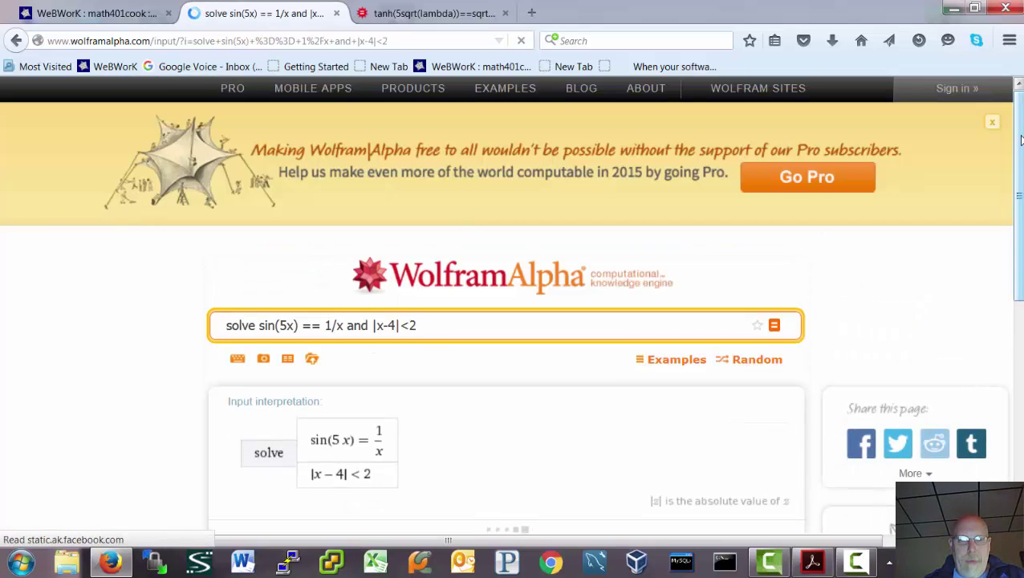
pyautogui.moveTo(1021, 143); pyautogui.dragTo(1018, 254)
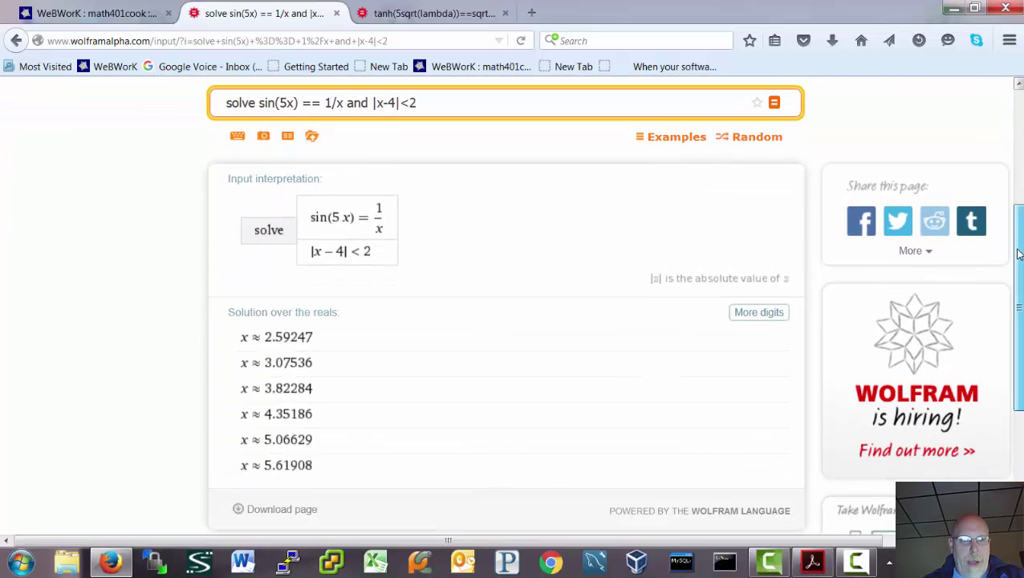
pyautogui.moveTo(299, 359)
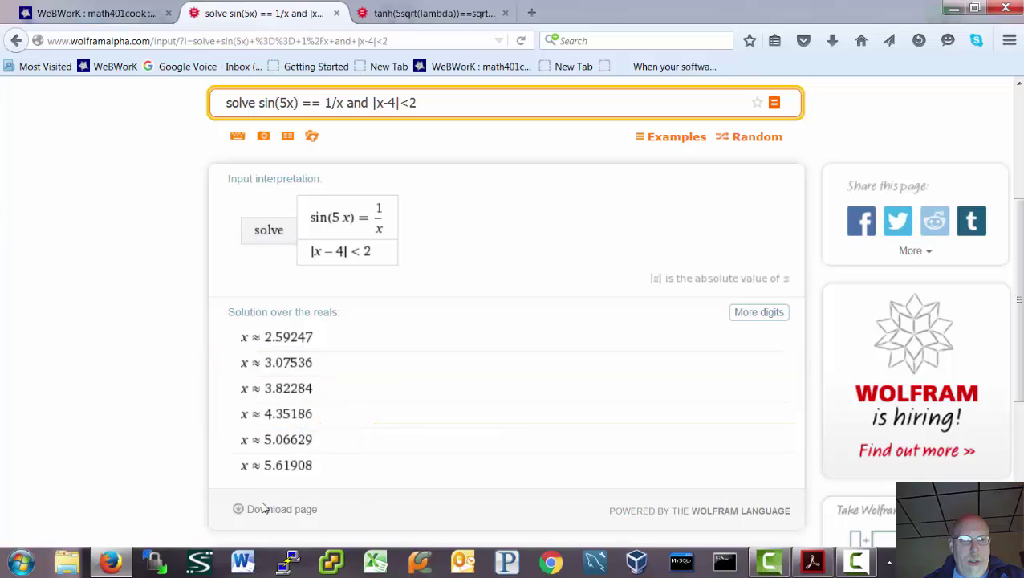